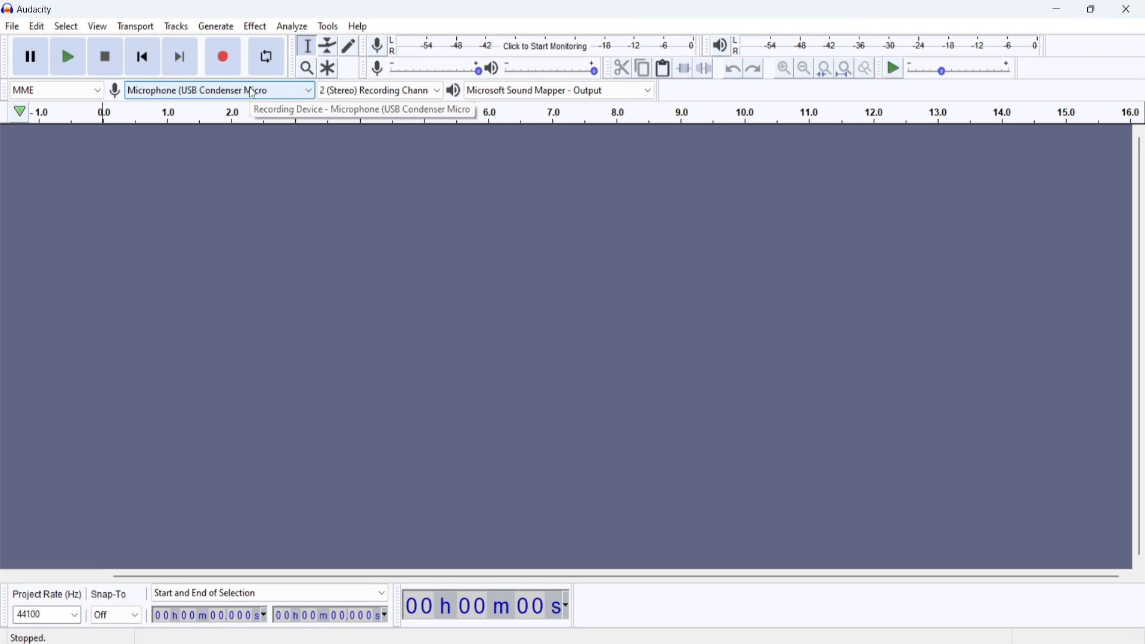
Set the USB Condenser microphone as the recording device and record a voice clip about 13 seconds long.
left_click(253, 92)
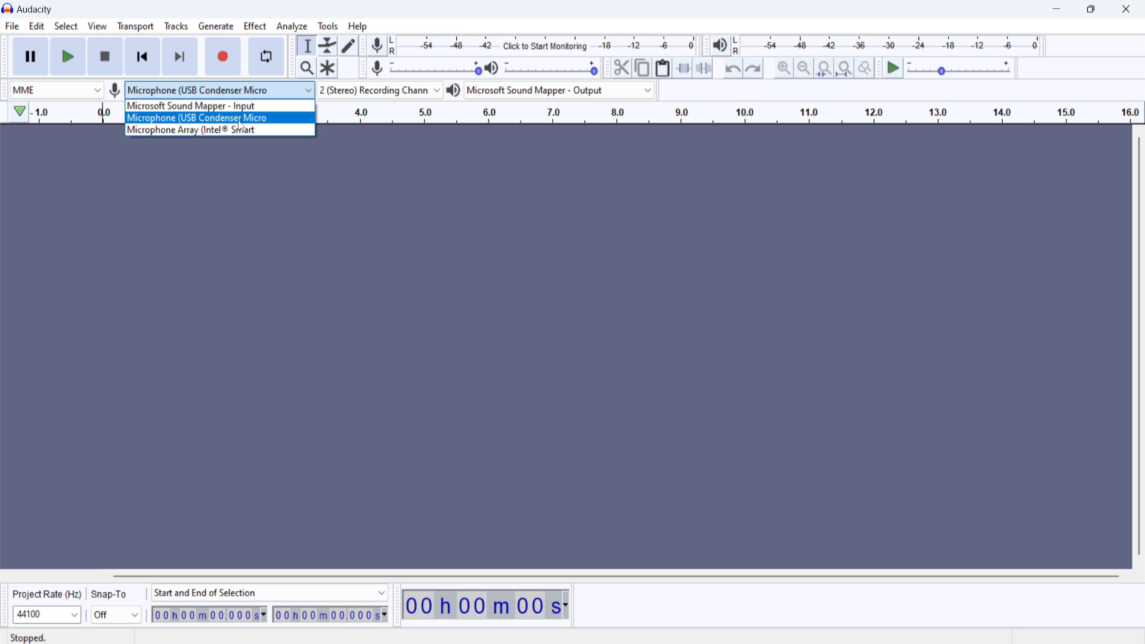
left_click(241, 119)
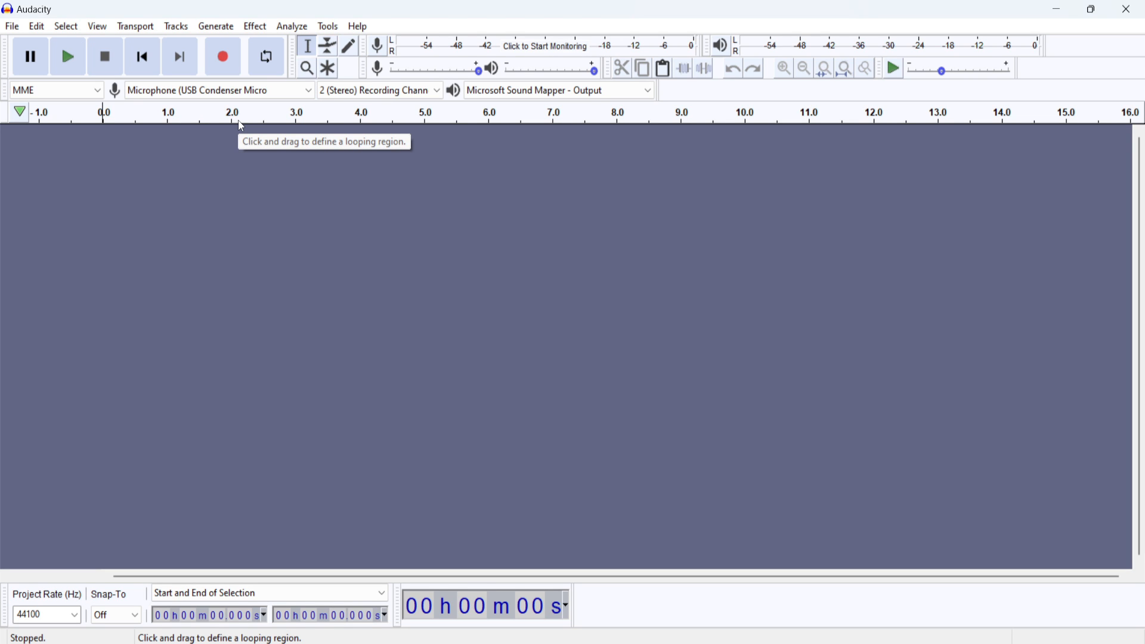
left_click(226, 60)
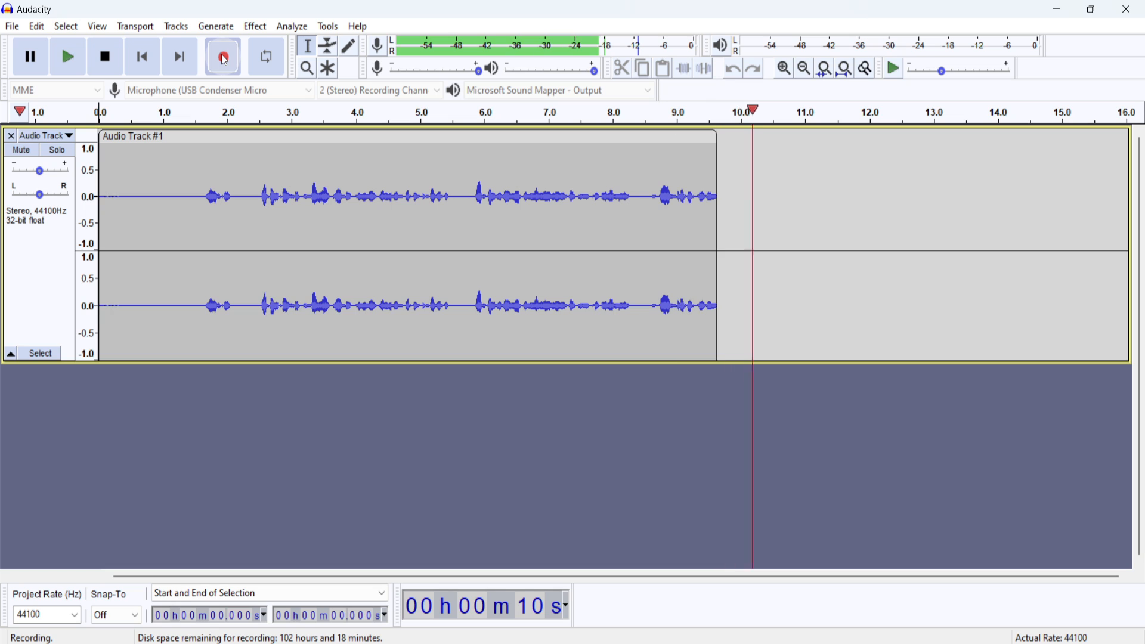
key("space")
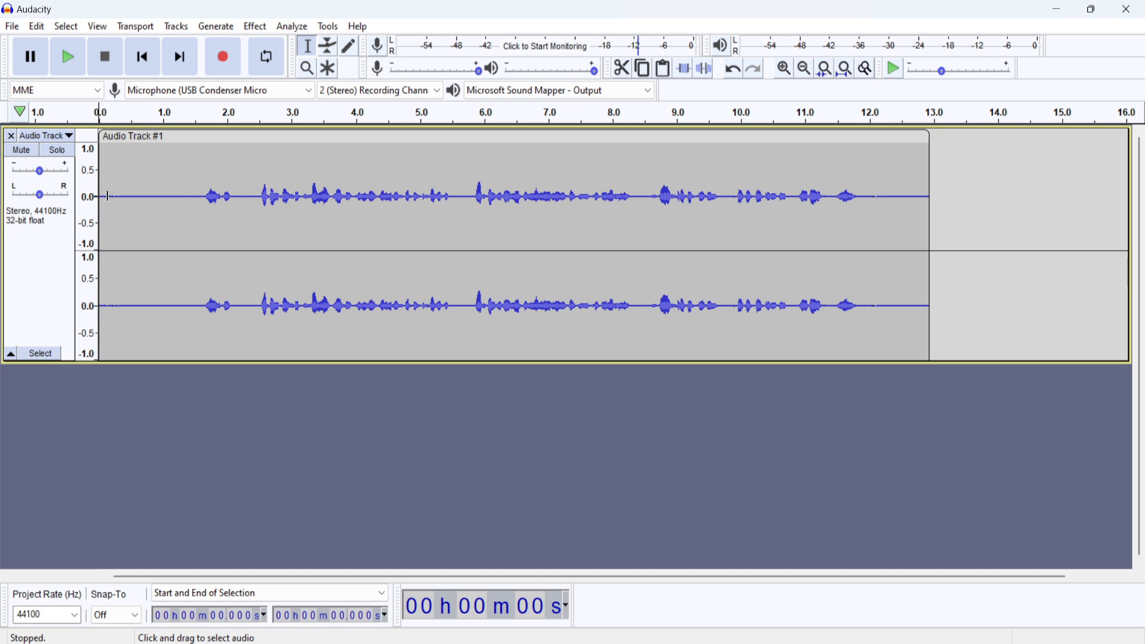
Select the silent lead-in from about 0.2 to 1.4 s, play it back, and capture it as the Noise Reduction profile.
left_click_drag(187, 197, 108, 205)
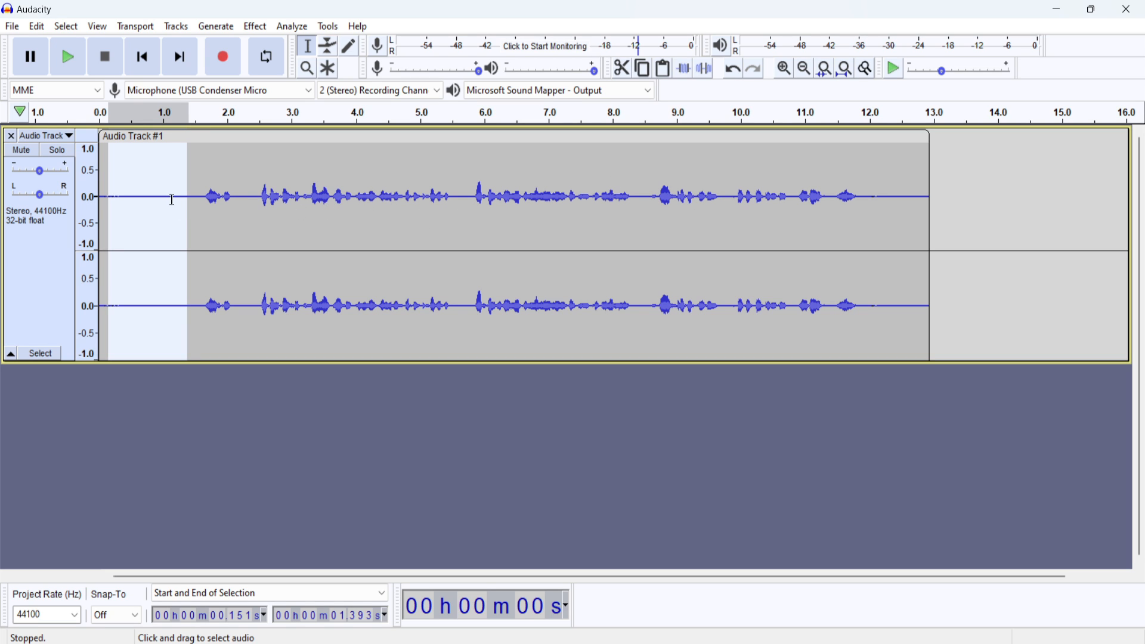
left_click_drag(191, 200, 113, 202)
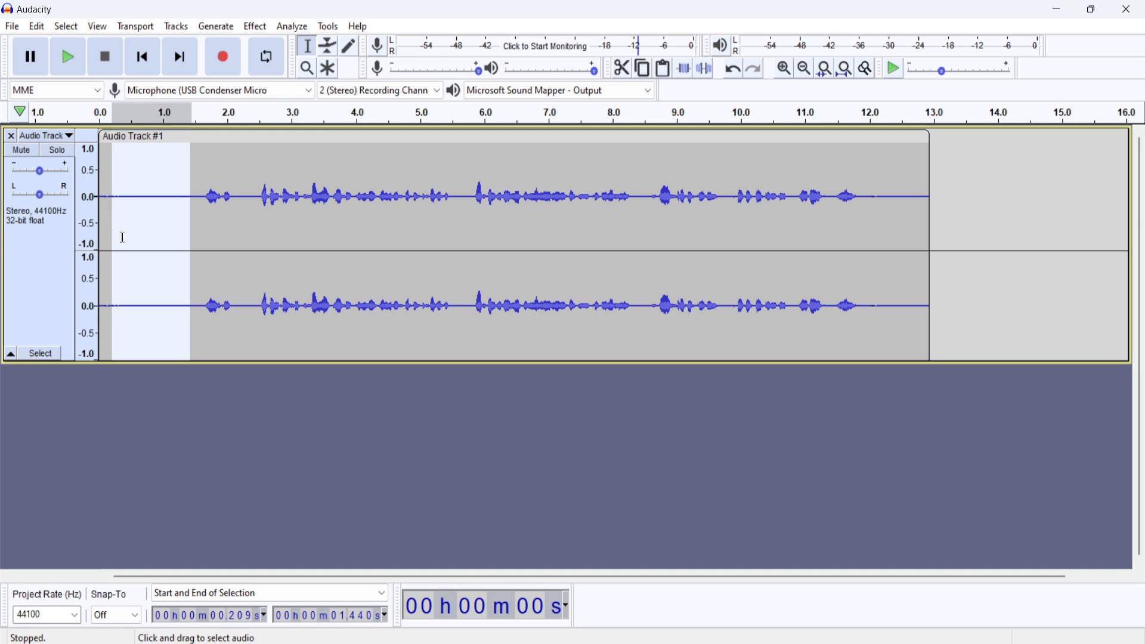
key("space")
key("space")
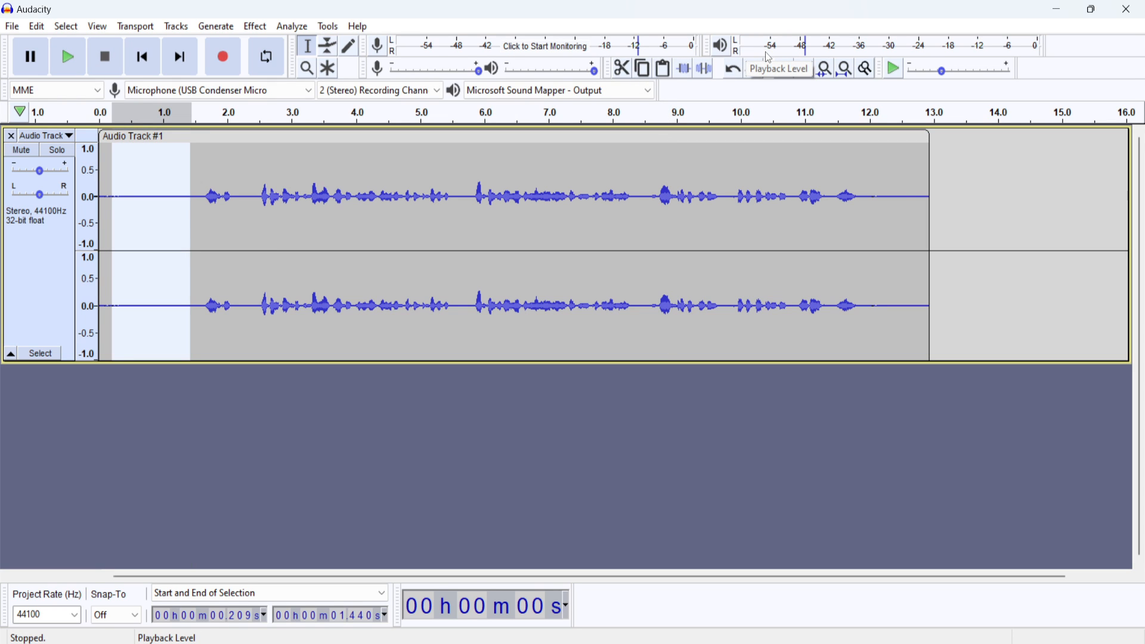
left_click(258, 29)
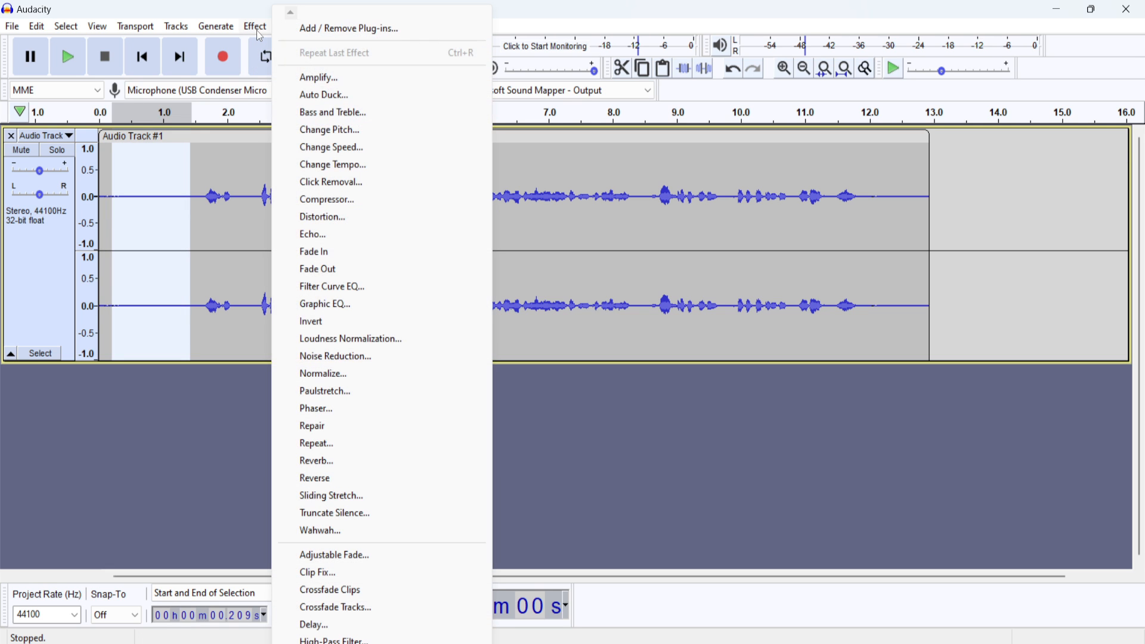
left_click(361, 358)
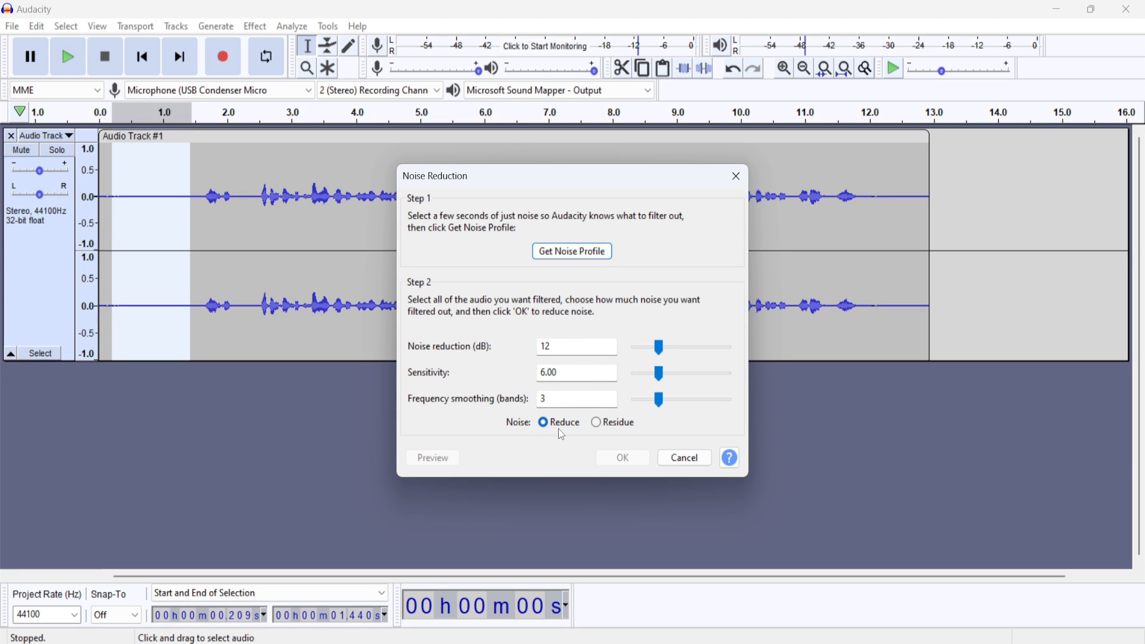
left_click(567, 251)
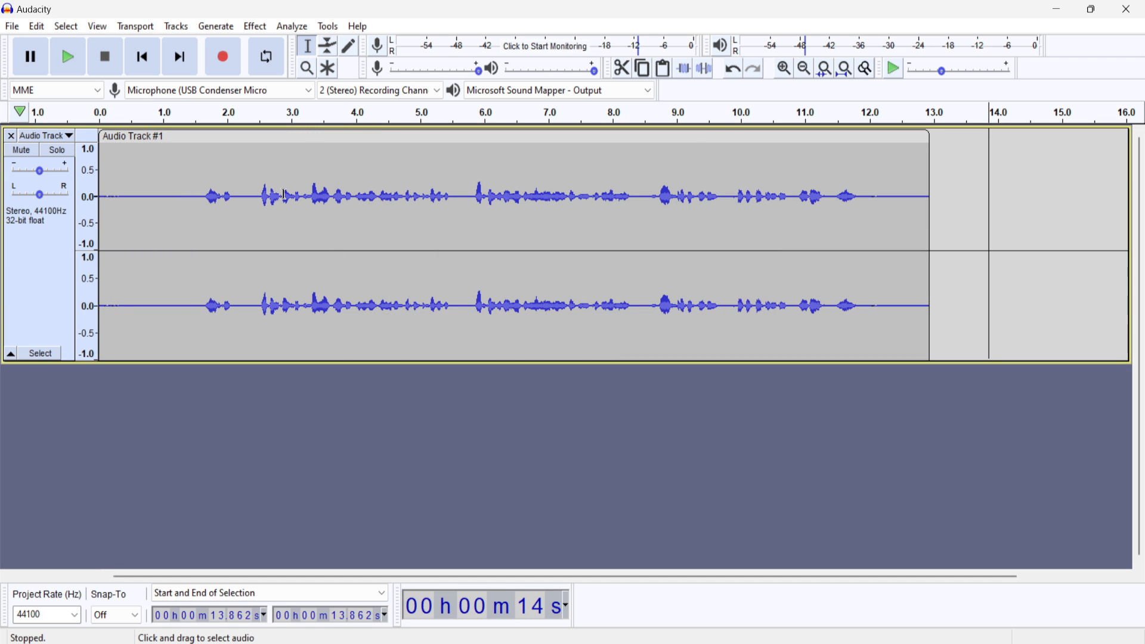
Apply Noise Reduction to the entire track with 12 dB reduction, sensitivity 6.00 and 3 frequency smoothing bands.
key("ctrl+a")
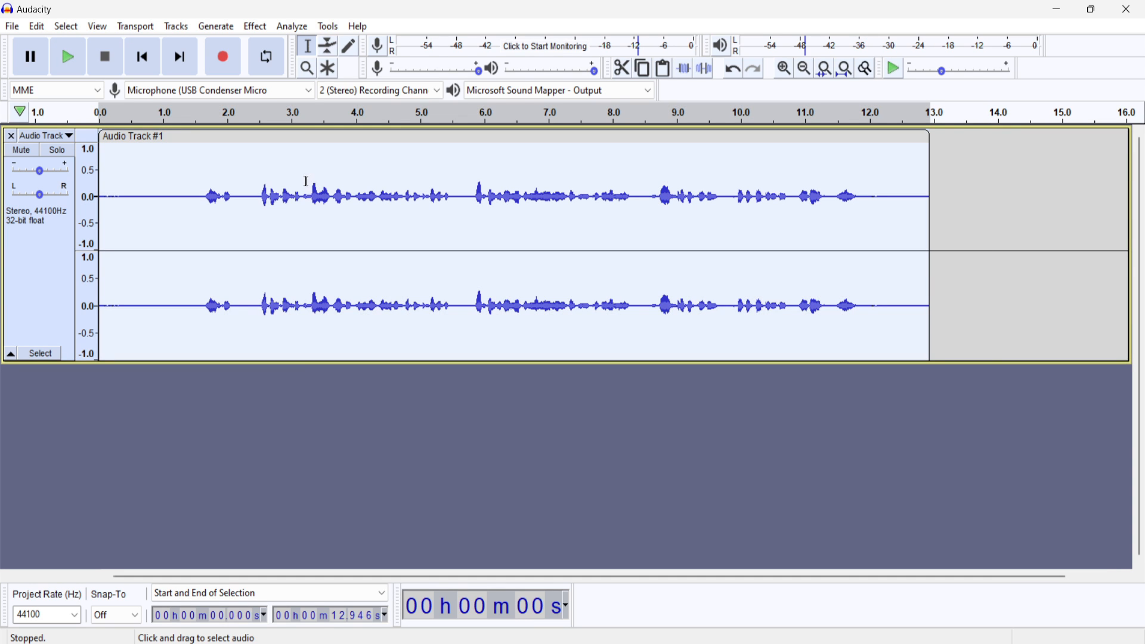
left_click(255, 27)
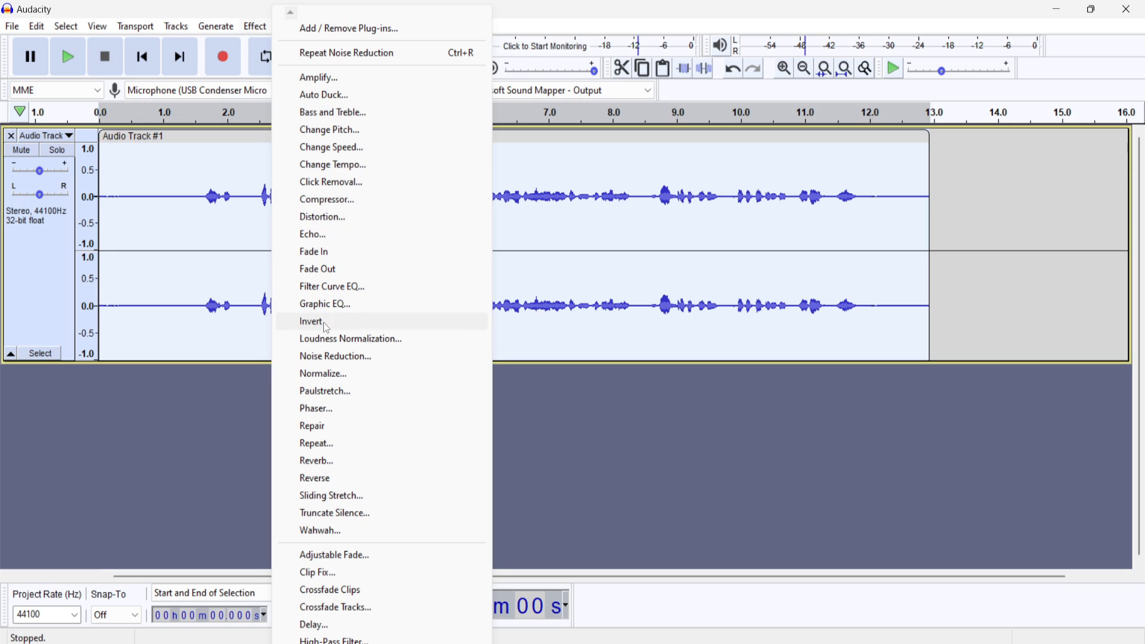
left_click(332, 356)
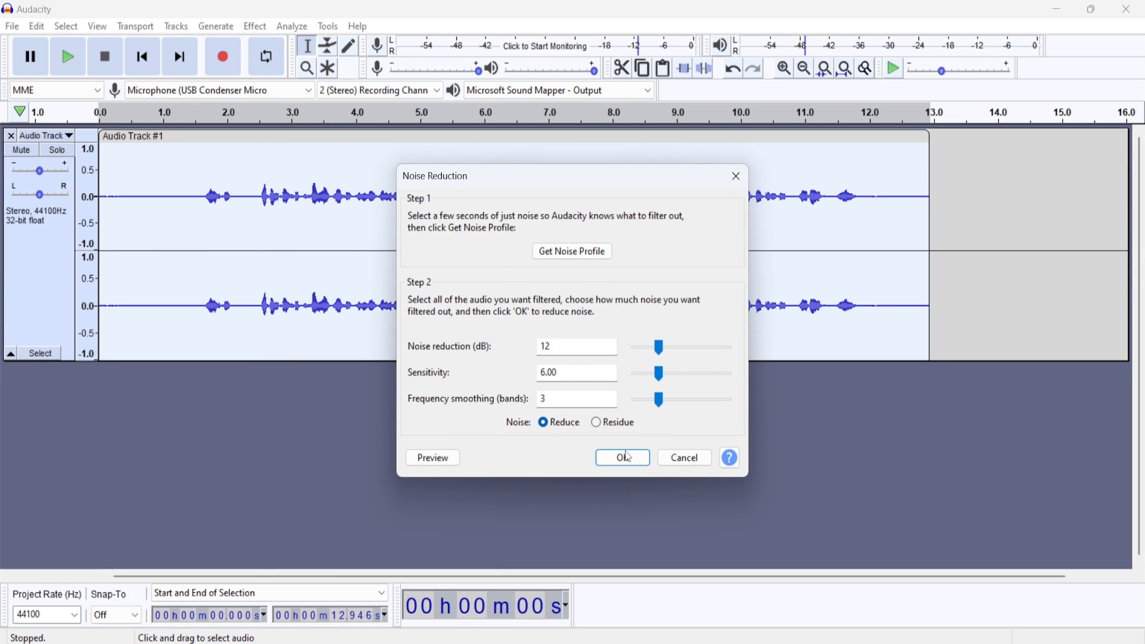
left_click(623, 464)
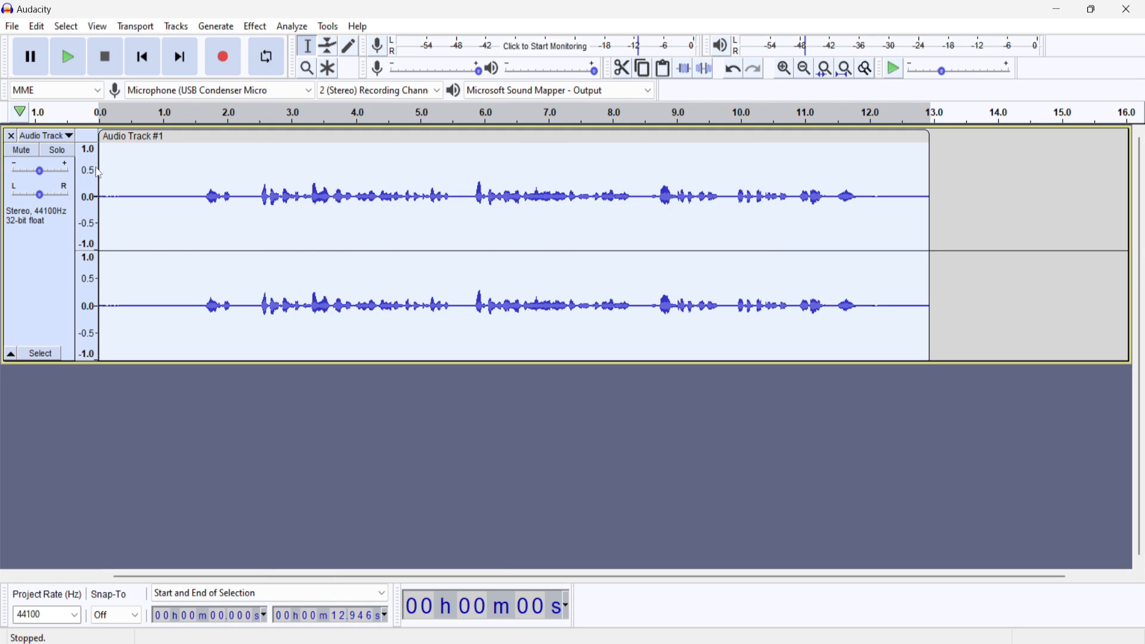
Play back the silent lead-in from about 0.2 to 1.5 s to check the remaining noise level.
left_click_drag(113, 185, 196, 225)
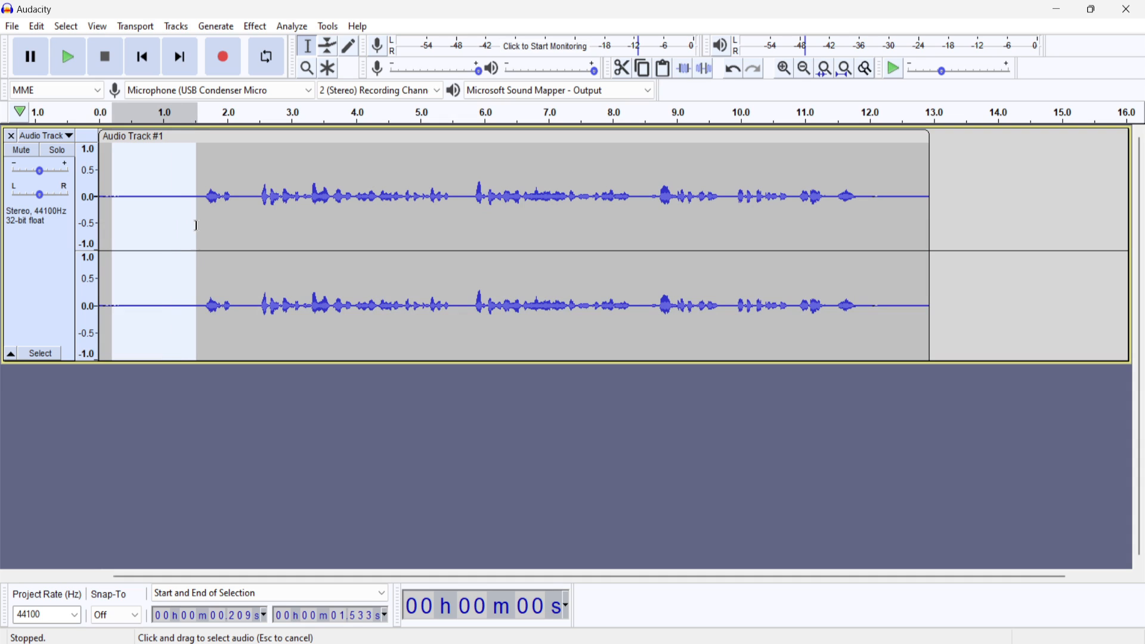
key("space")
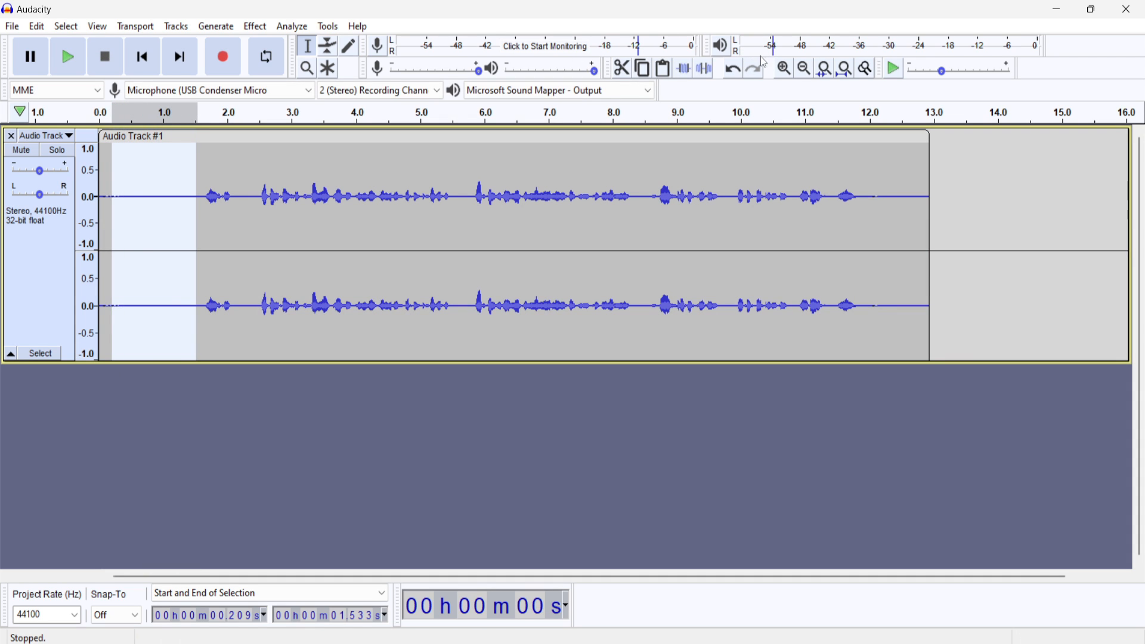
key("space")
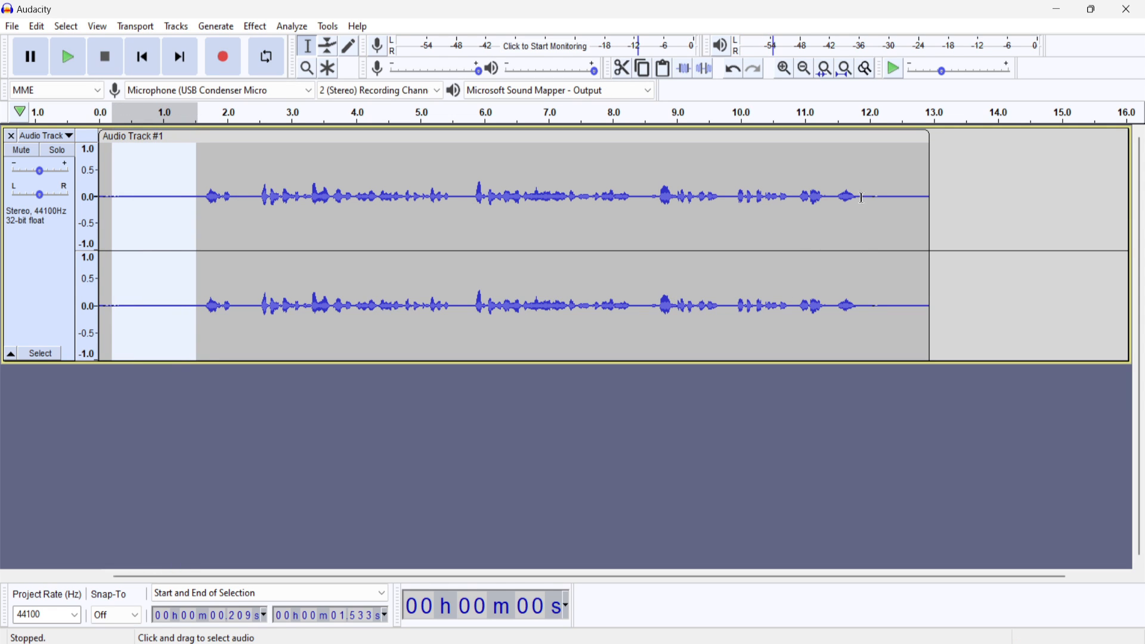
Select the silent tail from about 11.9 s to the clip's end, play it, and capture it as the new noise profile.
left_click_drag(861, 198, 930, 213)
key("space")
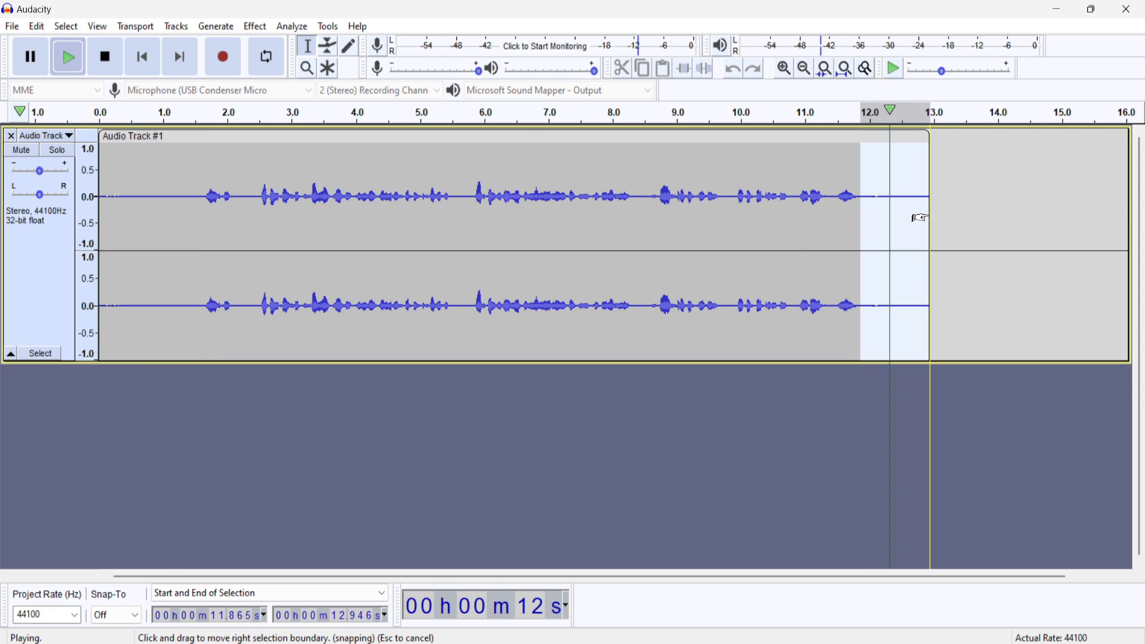
left_click(257, 28)
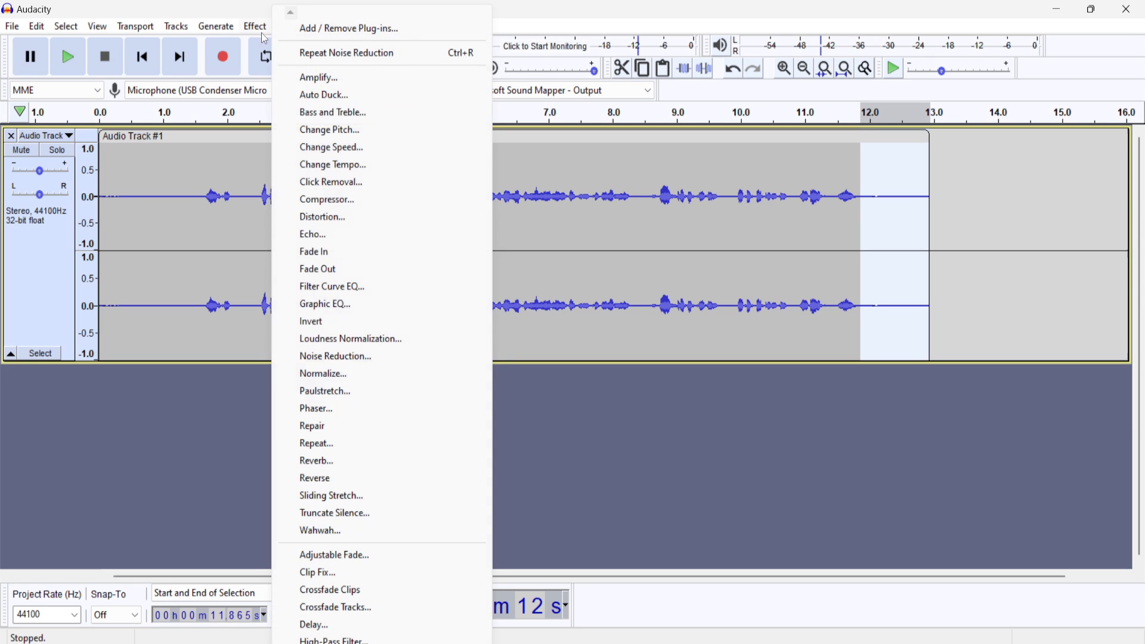
left_click(357, 357)
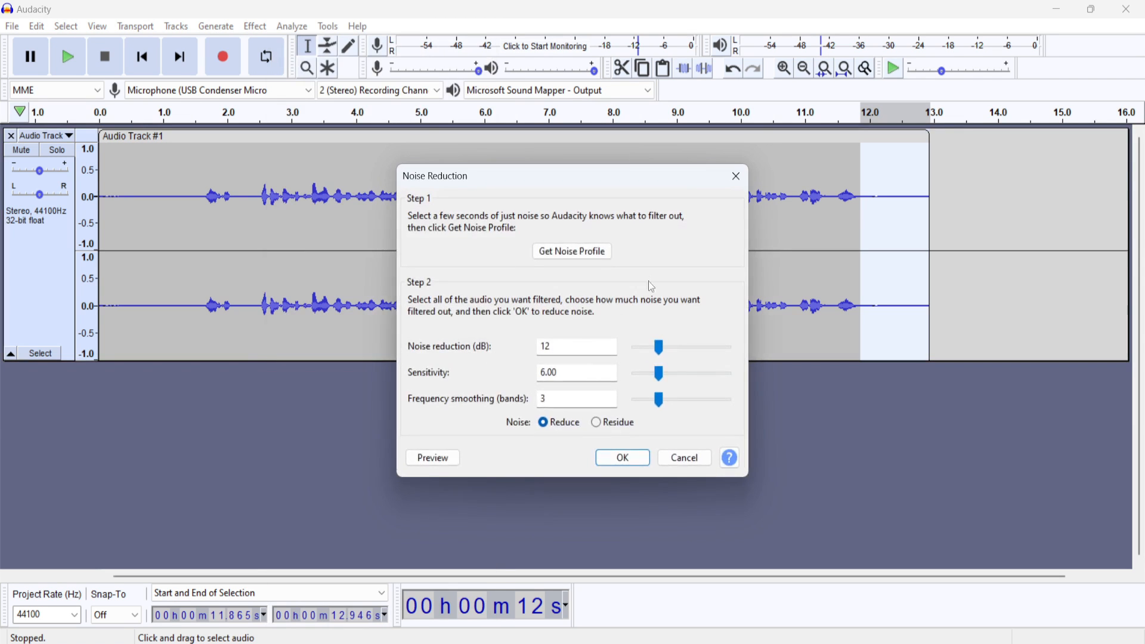
left_click(574, 251)
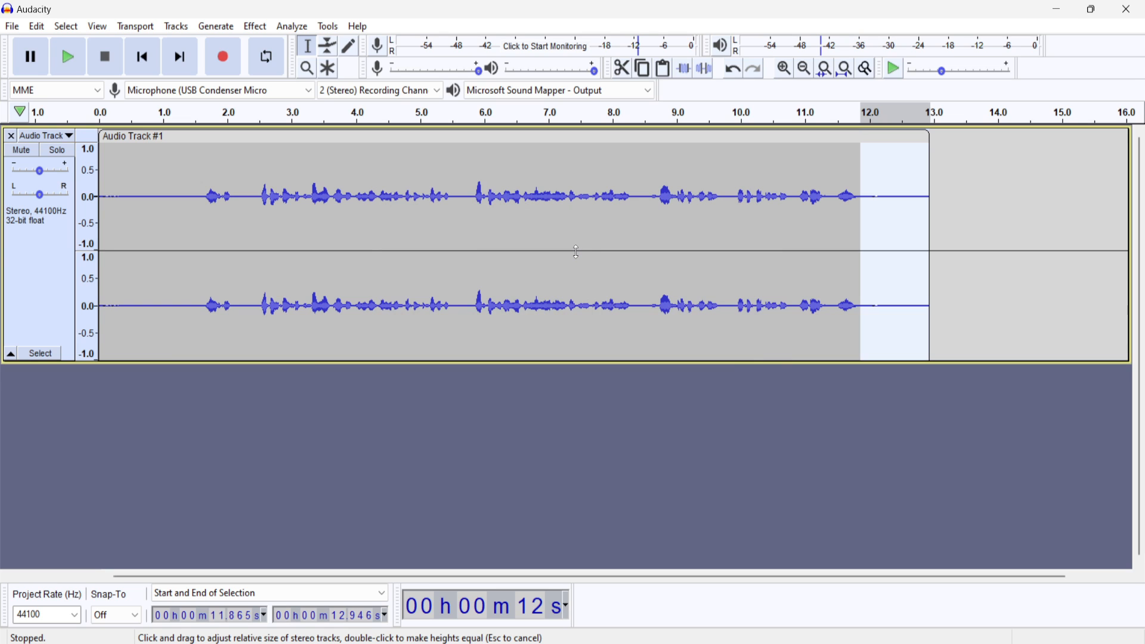
Reapply Noise Reduction to the entire track at 12 dB, sensitivity 6.00 and 3 smoothing bands, and play back the first 1.6 s.
key("ctrl+a")
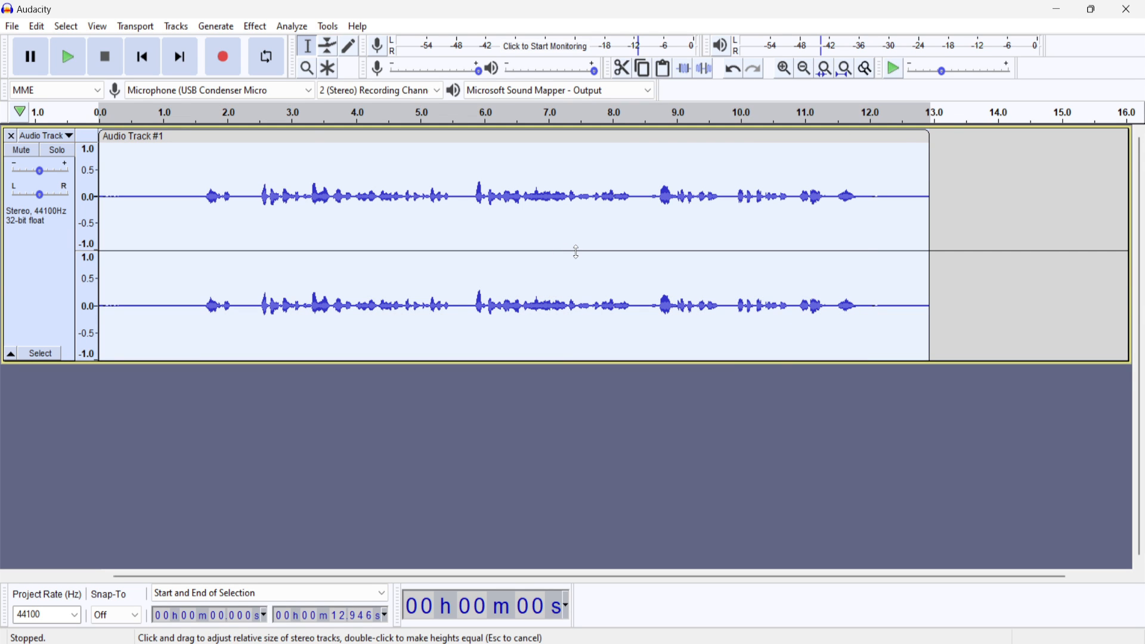
left_click(255, 27)
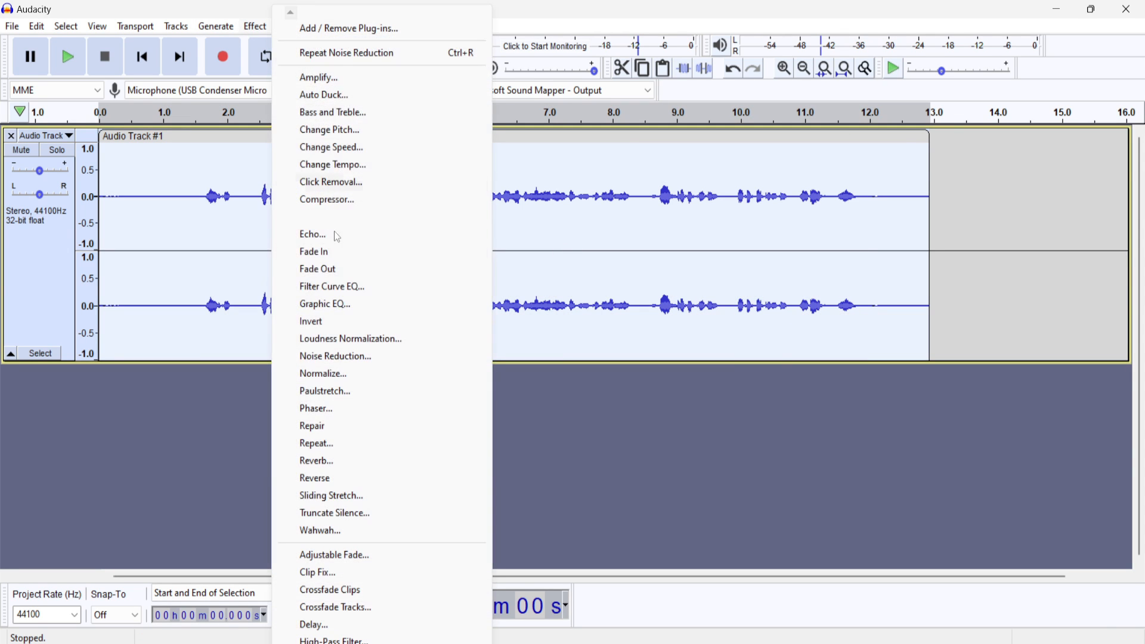
left_click(342, 358)
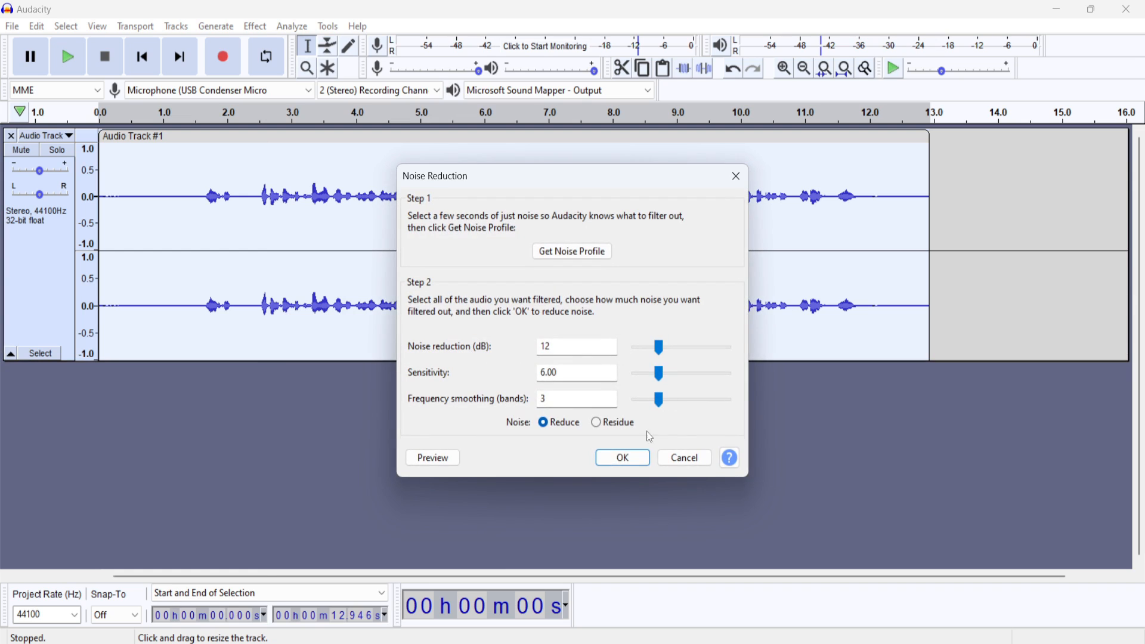
left_click(618, 466)
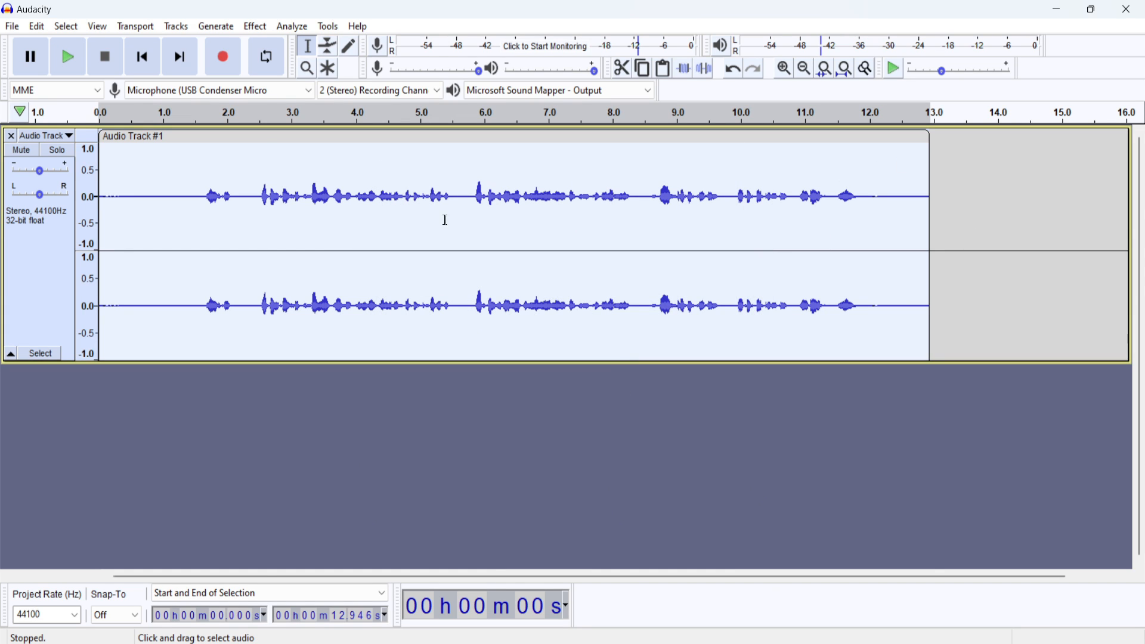
left_click_drag(200, 197, 102, 199)
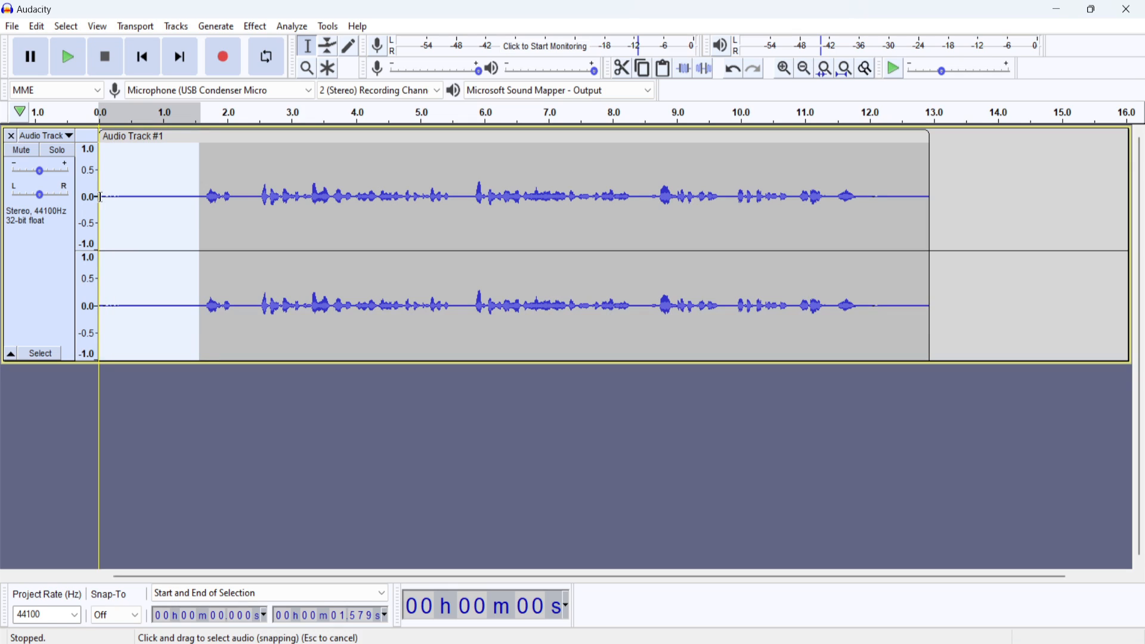
key("space")
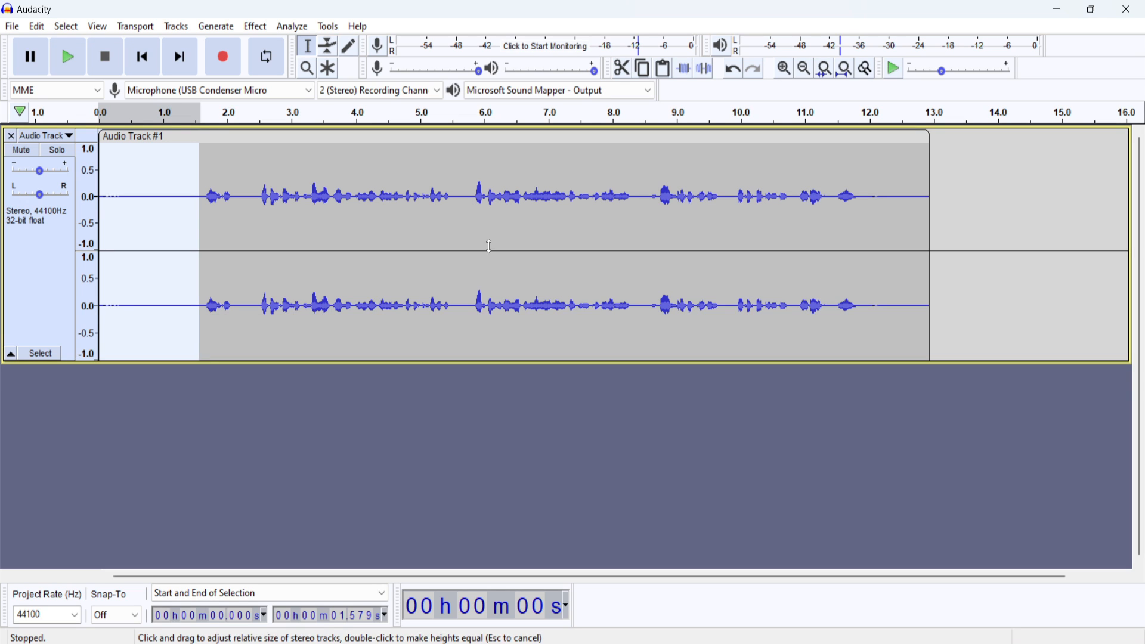
Amplify the entire track by 11.012 dB to a new peak amplitude of 0.0 dB, without allowing clipping.
key("ctrl+a")
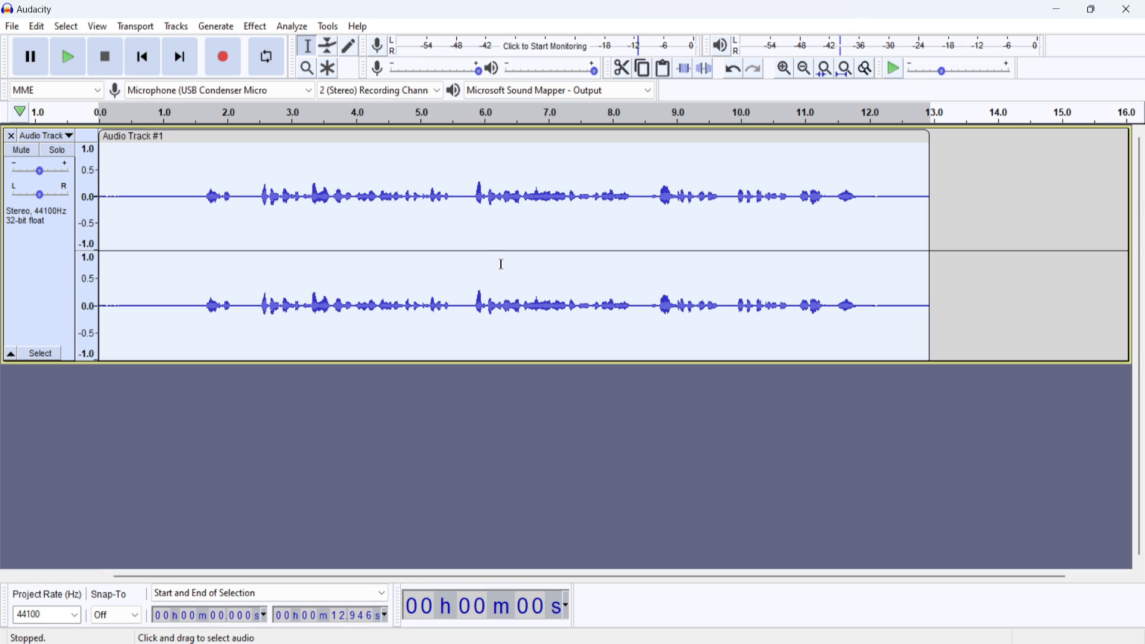
left_click(262, 31)
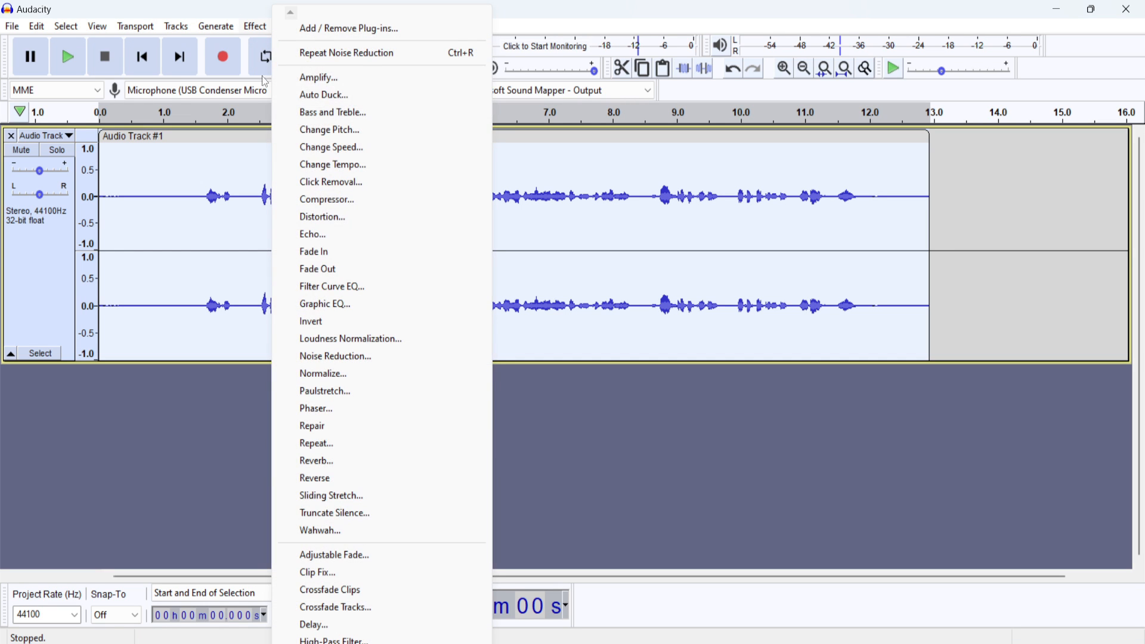
left_click(348, 78)
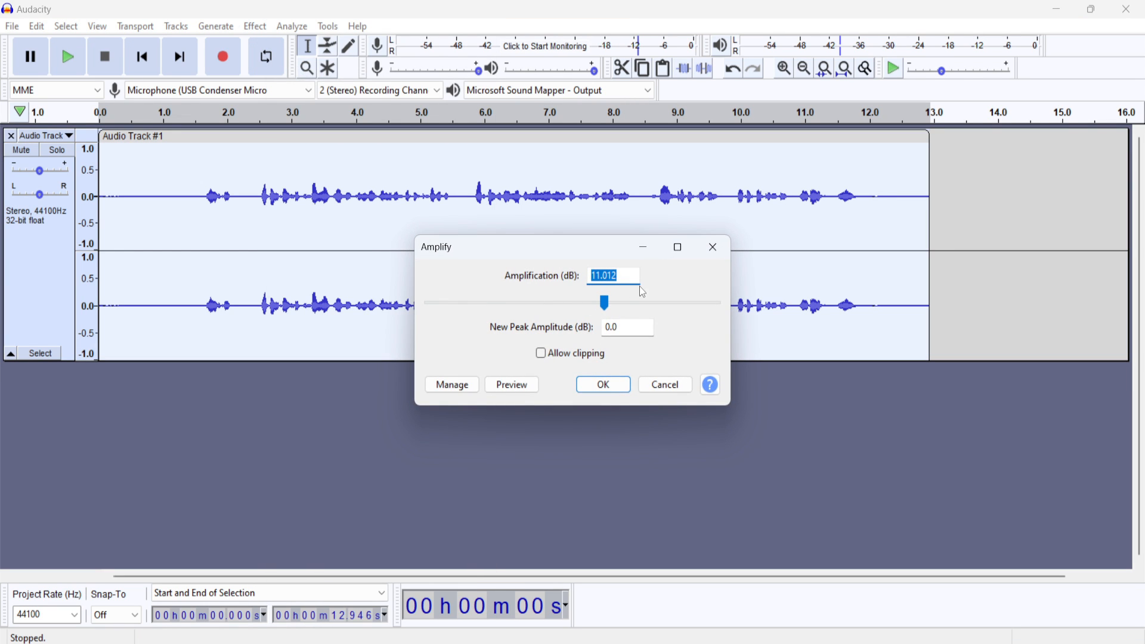
left_click(621, 386)
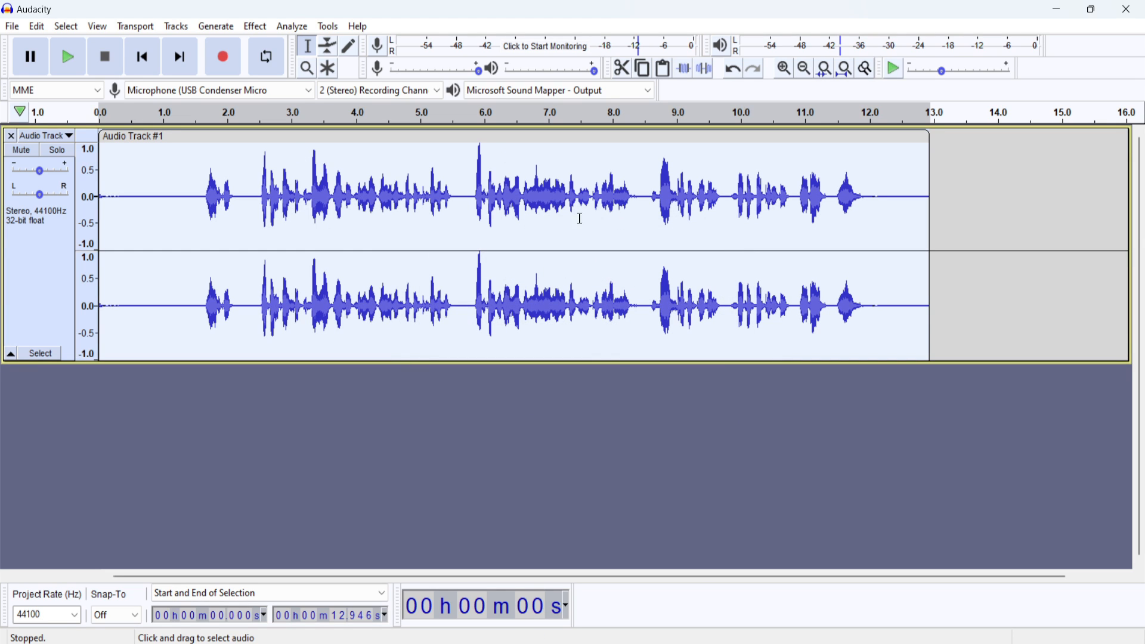
Compress the track with threshold -12 dB, noise floor -40 dB, ratio 2:1, attack 0.20 s, release 1.0 s and make-up gain for 0 dB.
left_click(257, 26)
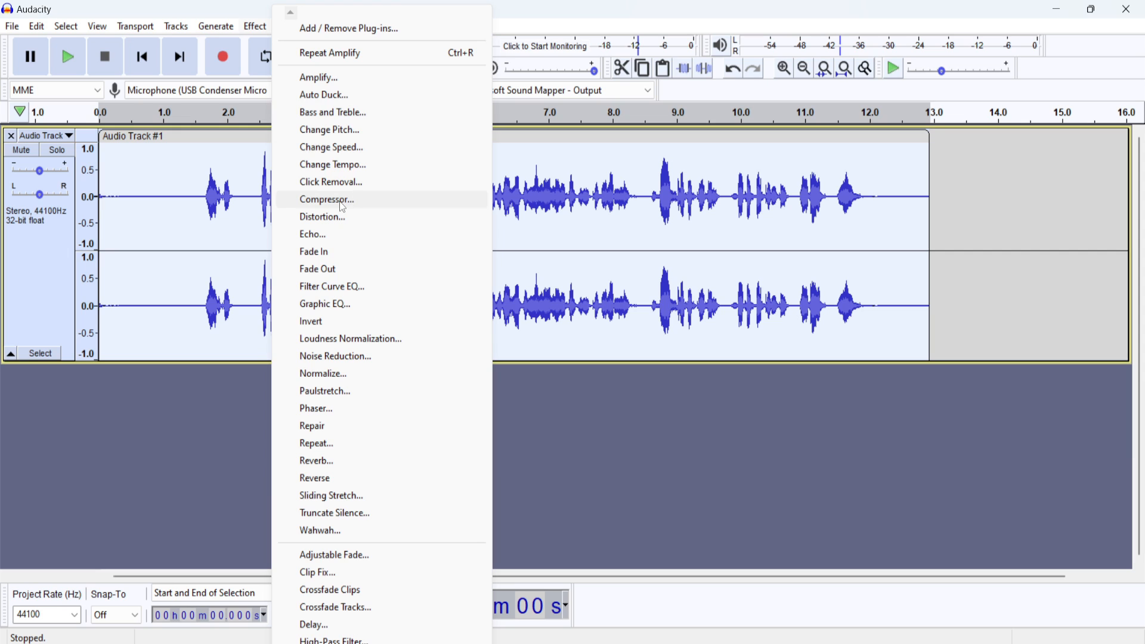
left_click(343, 203)
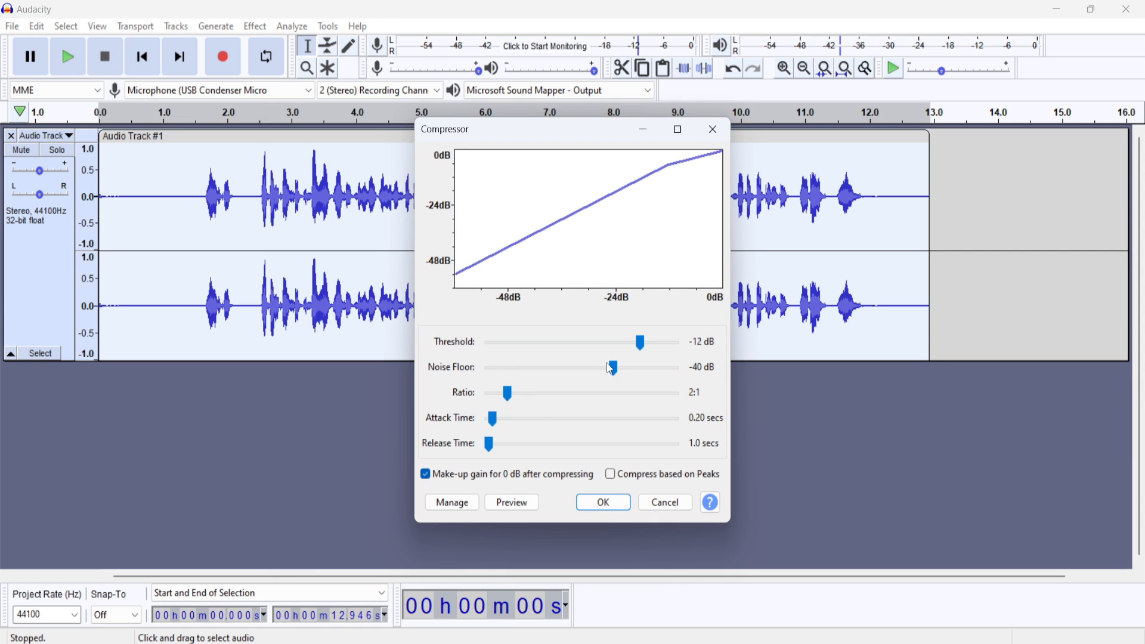
left_click(604, 505)
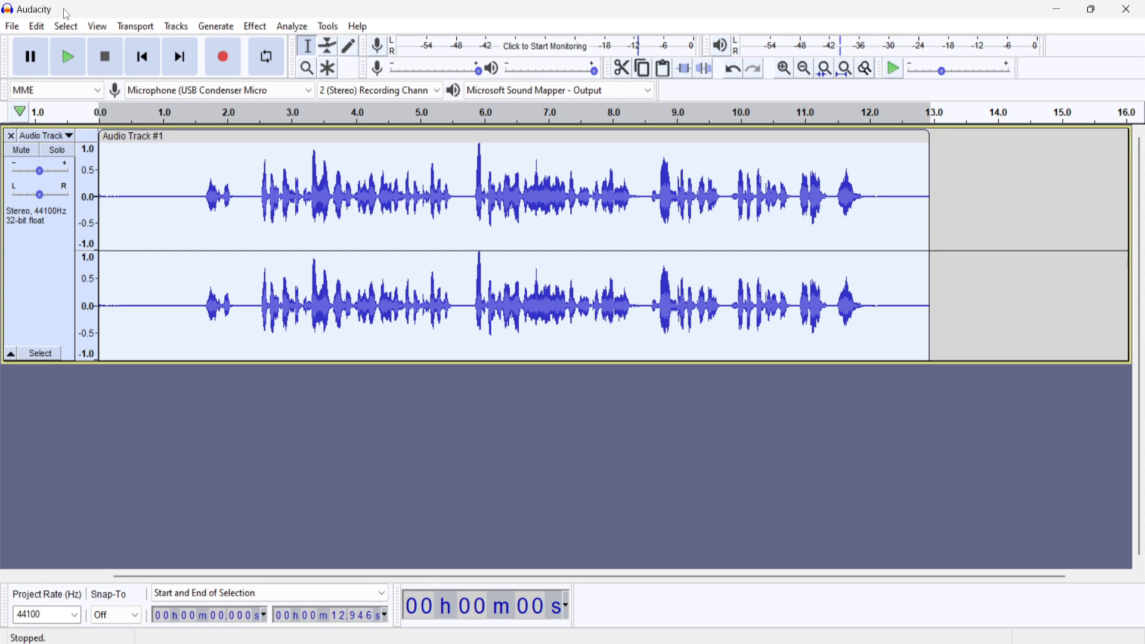
Apply Filter Curve EQ to the entire track using the Bass Boost factory preset.
left_click(254, 27)
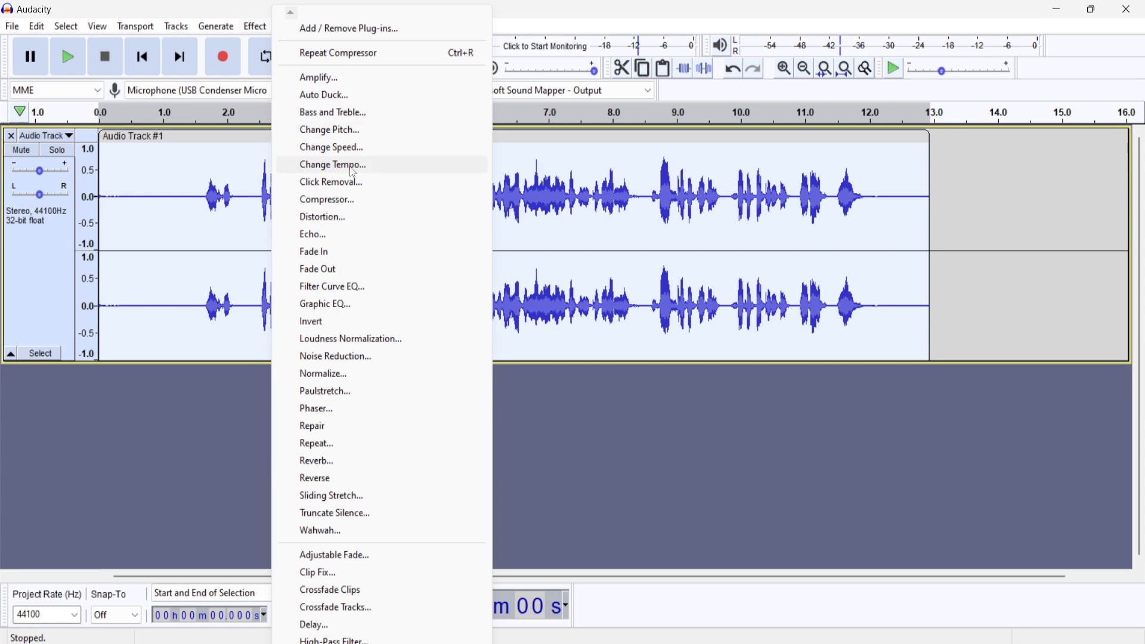
left_click(357, 289)
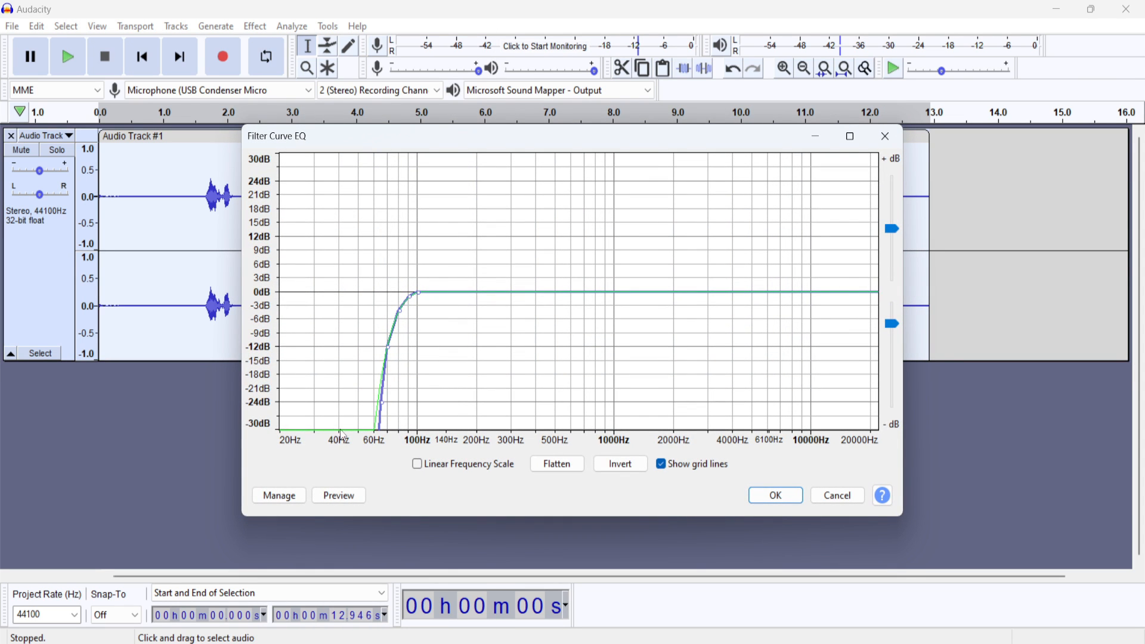
left_click(290, 496)
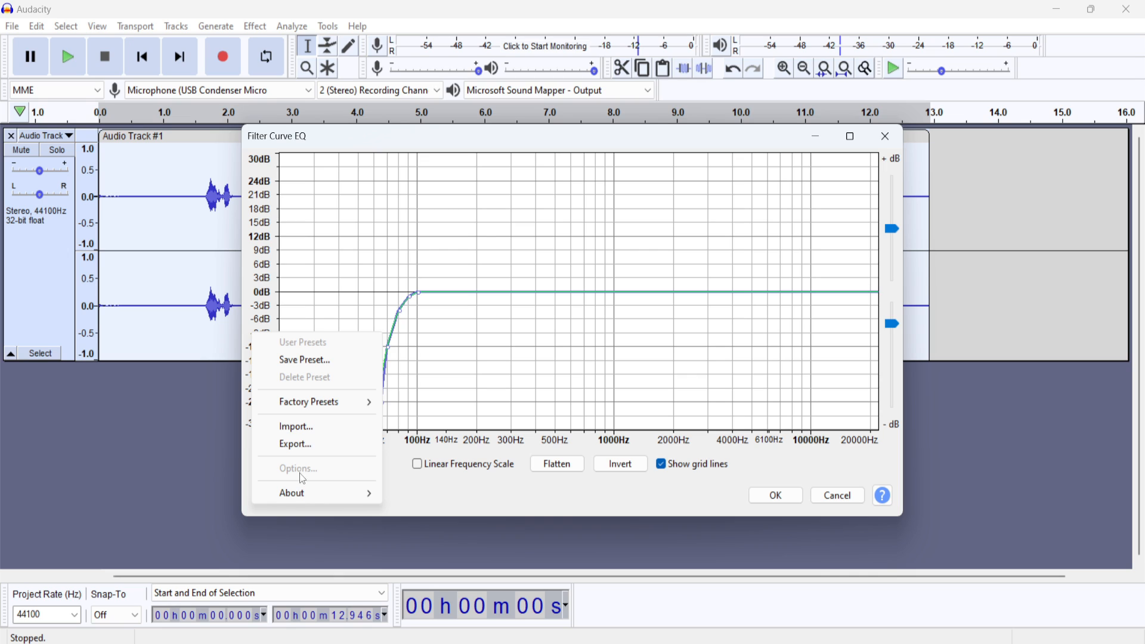
mouse_move(316, 403)
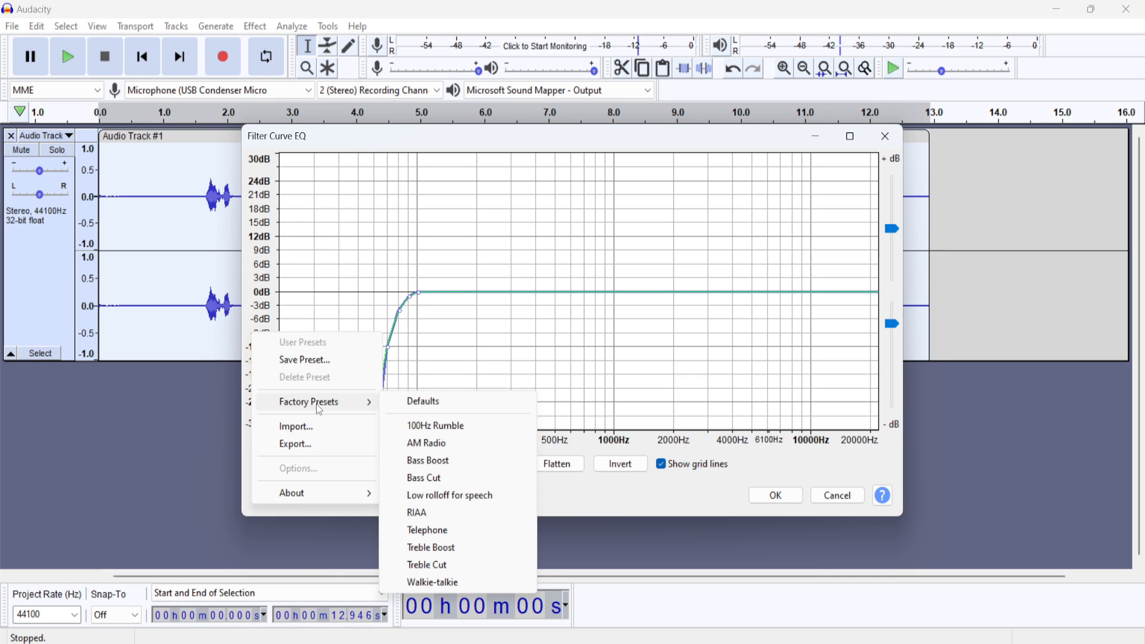
left_click(439, 464)
left_click(776, 495)
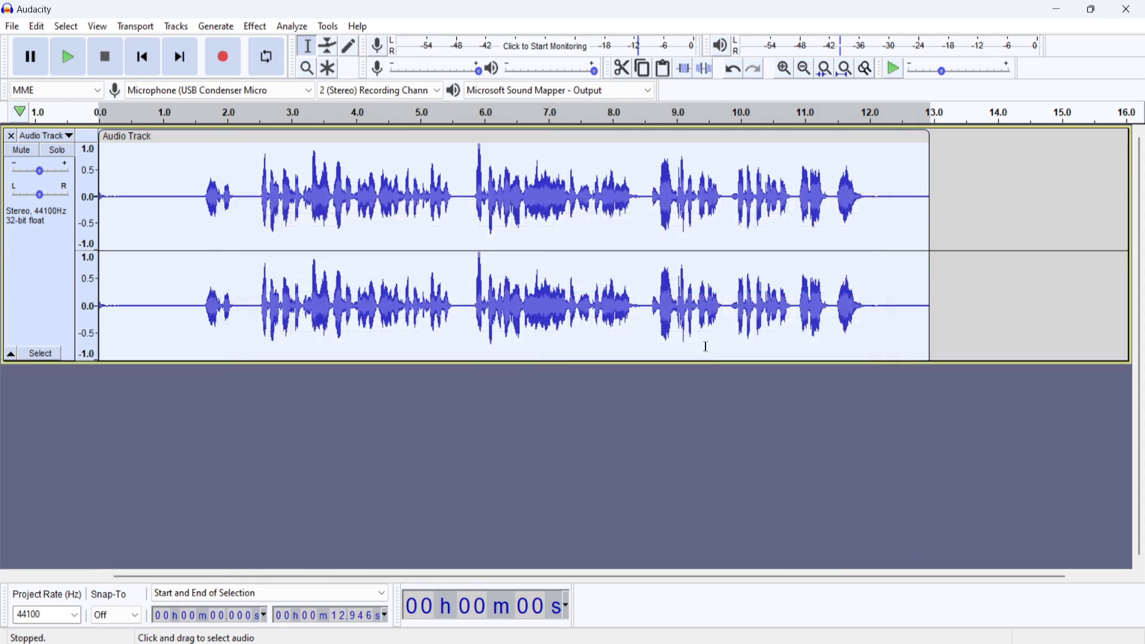
Apply Filter Curve EQ to the entire track using the Treble Boost factory preset.
left_click(265, 28)
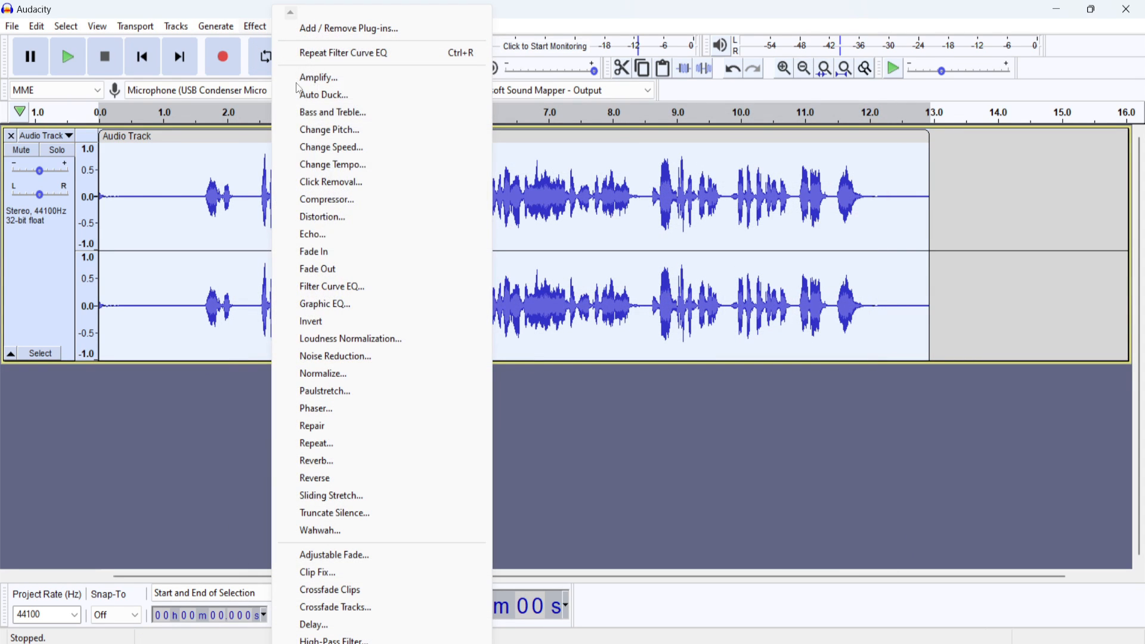
left_click(338, 288)
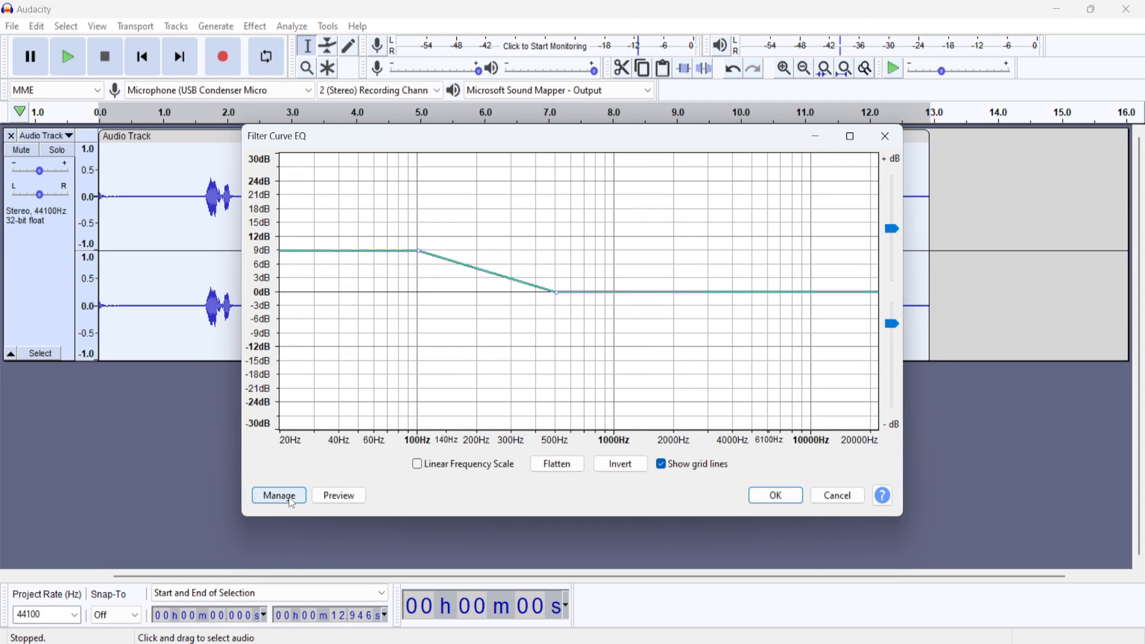
left_click(289, 496)
mouse_move(334, 408)
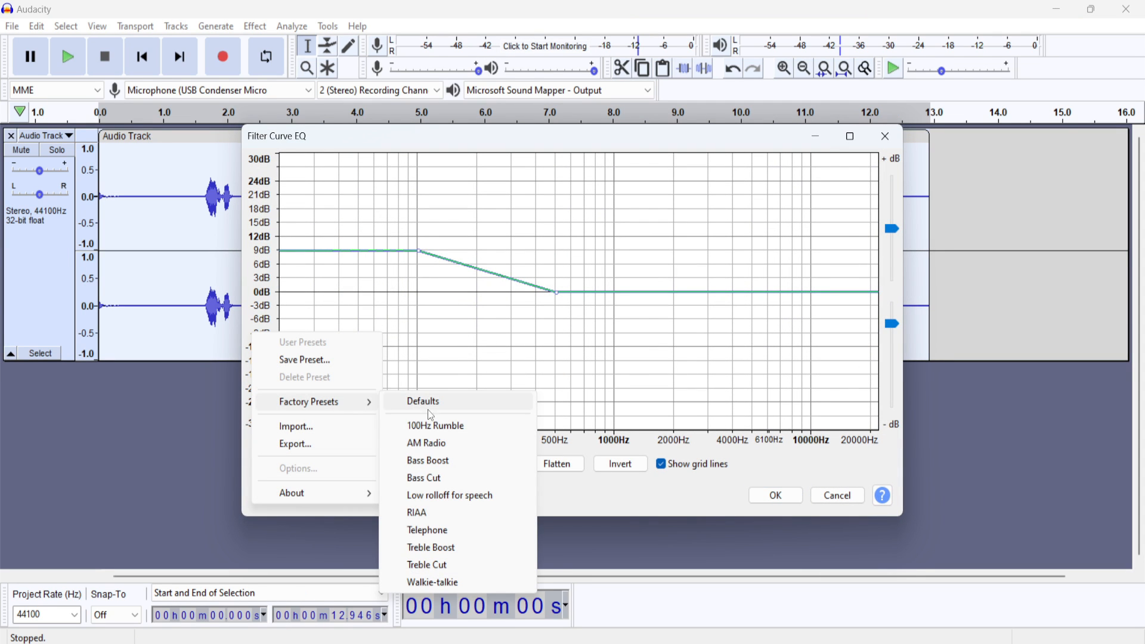
left_click(437, 552)
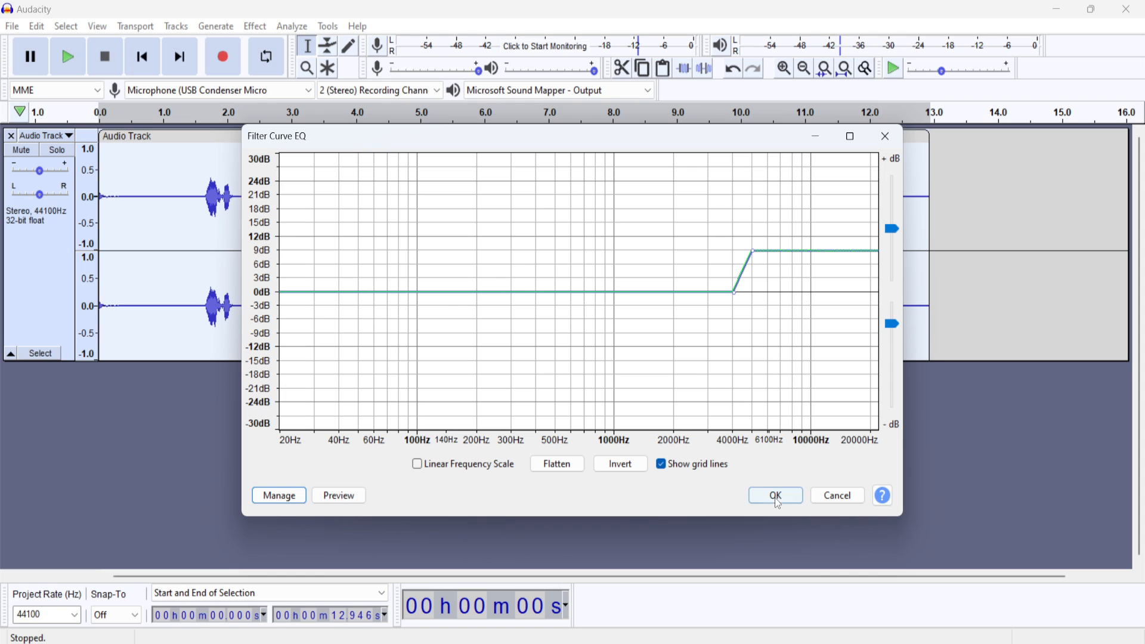
left_click(775, 495)
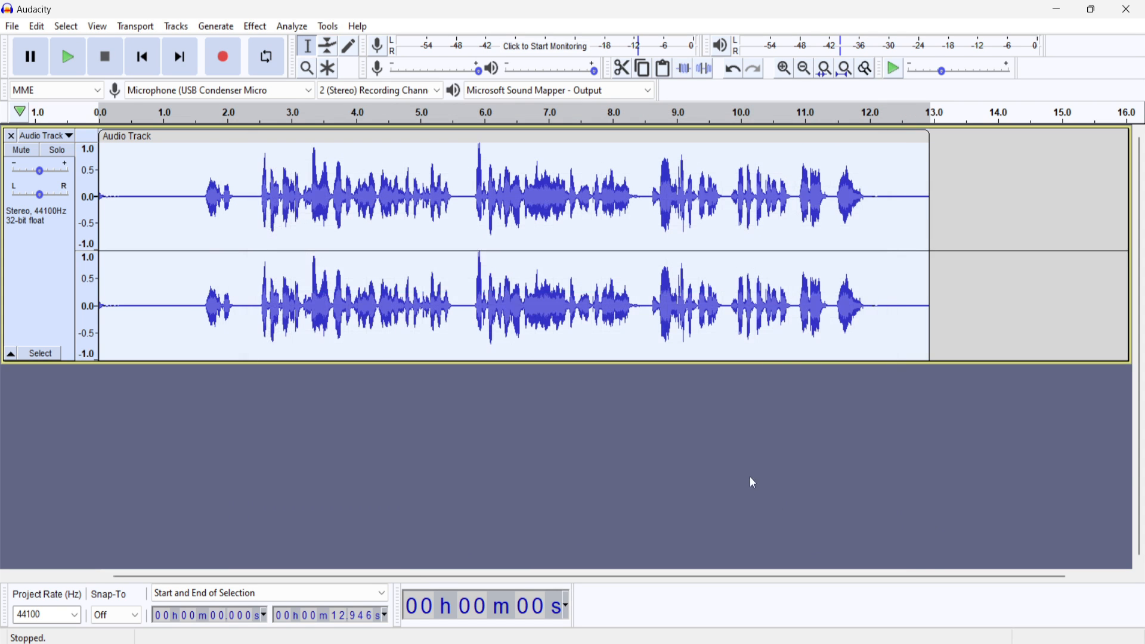
Apply Filter Curve EQ to the entire track using the Low rolloff for speech factory preset.
left_click(256, 26)
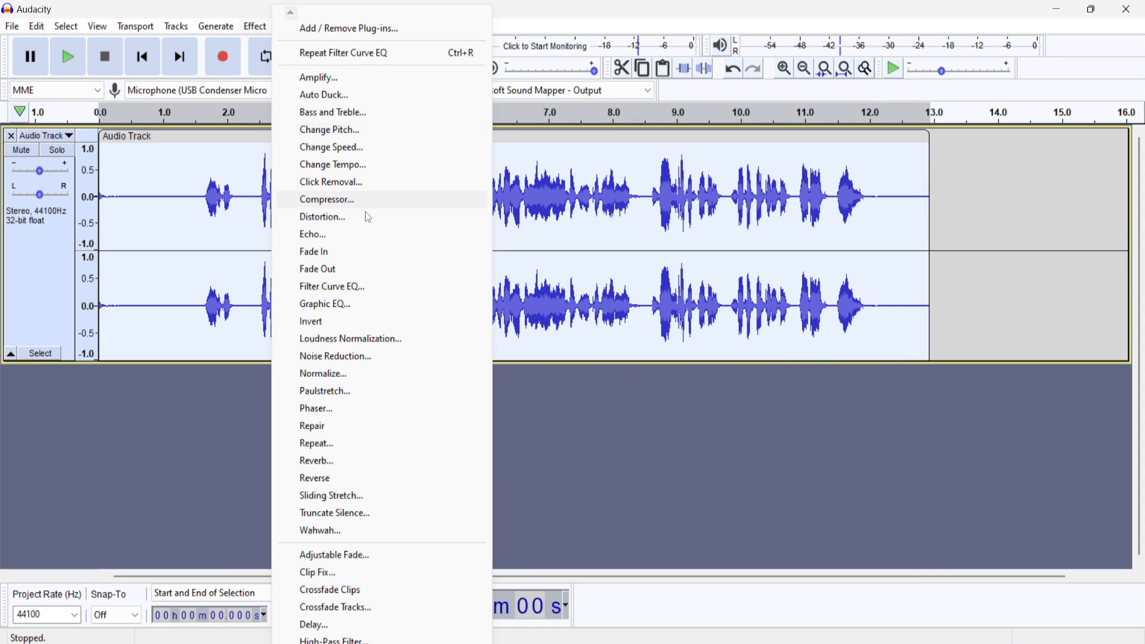
left_click(365, 287)
left_click(280, 496)
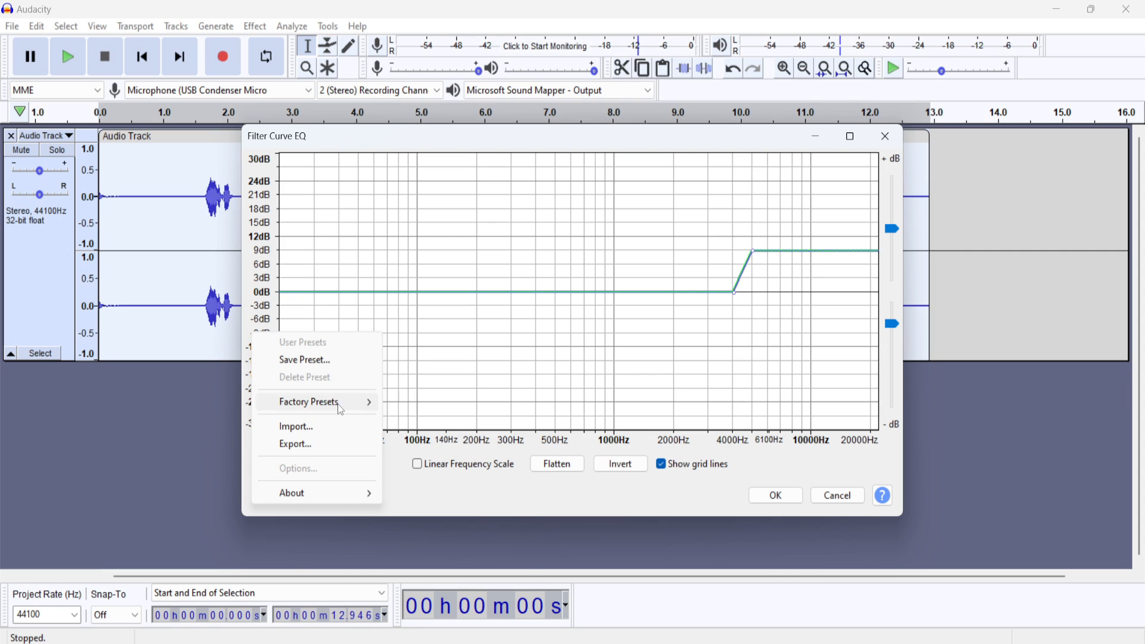
mouse_move(338, 403)
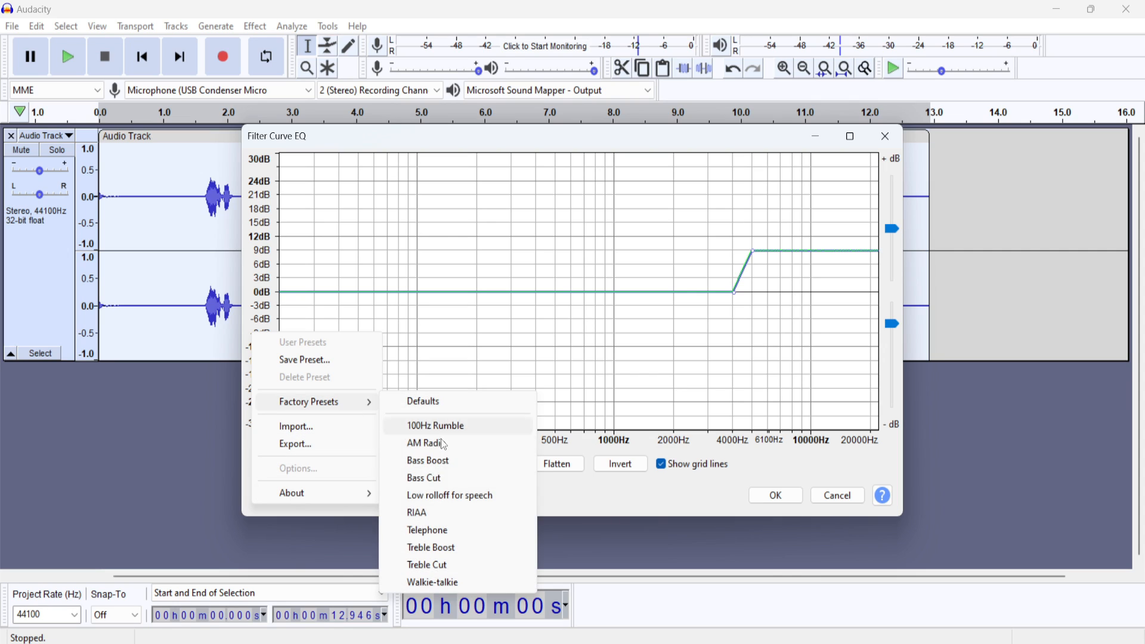
left_click(471, 498)
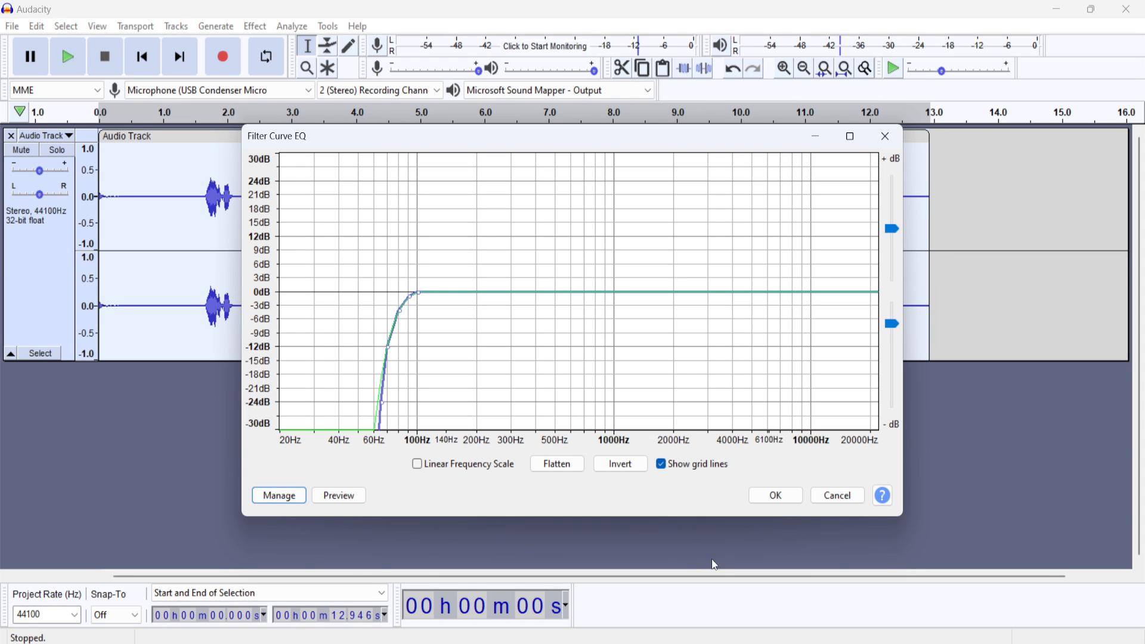
left_click(777, 500)
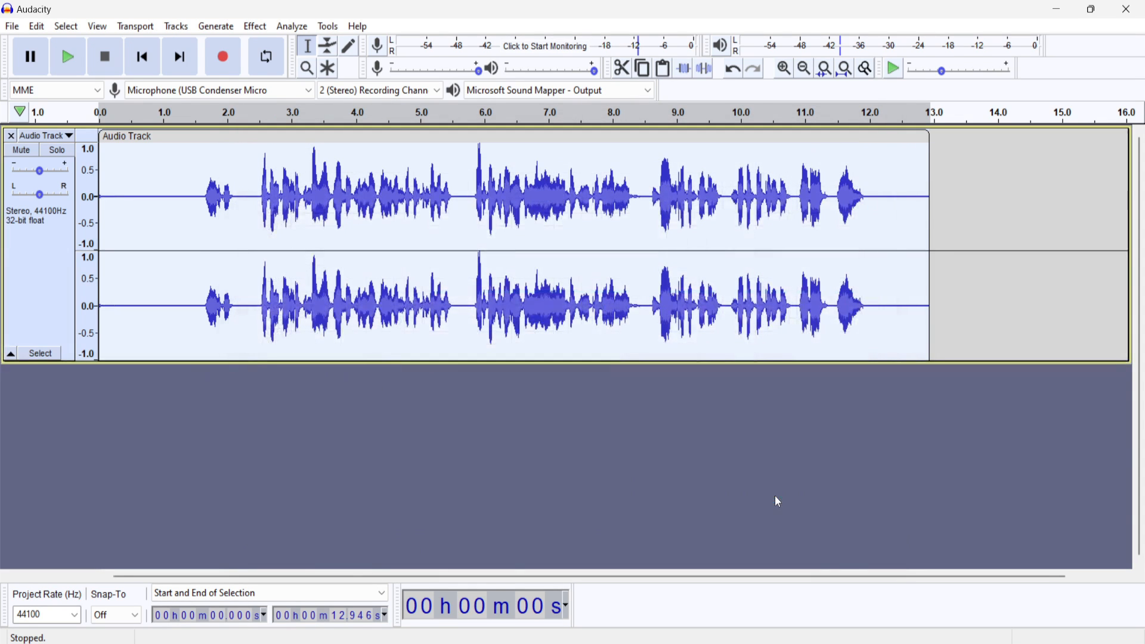
Apply a Hard Limit limiter to the entire track with 0 dB input gains, limit -3 dB, hold 10 ms and no make-up gain.
left_click(255, 26)
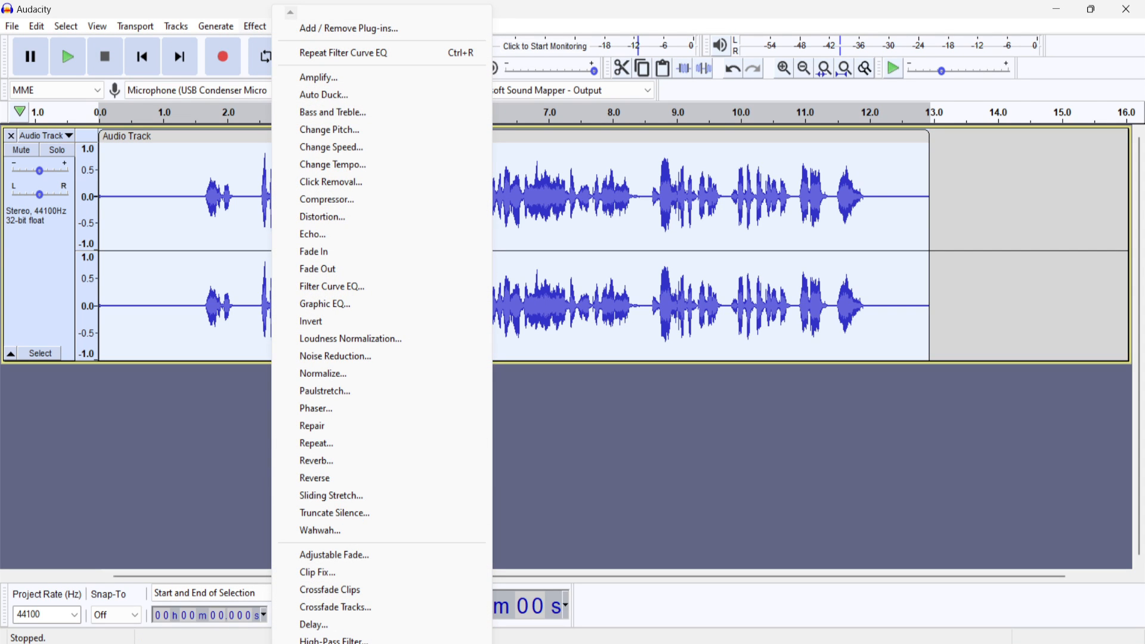
left_click(322, 643)
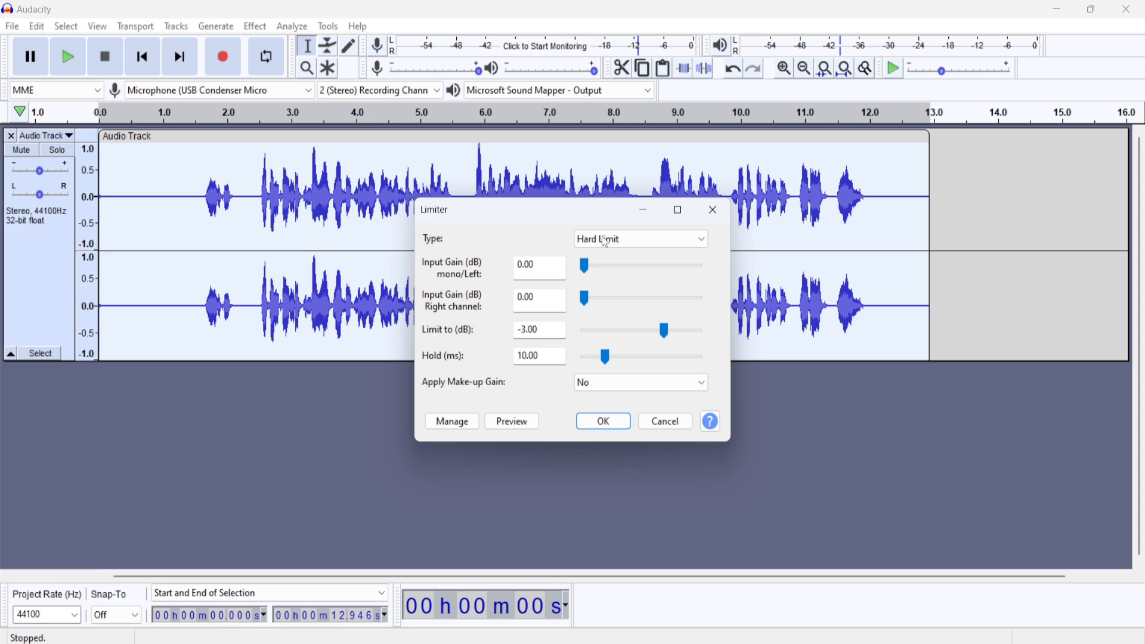
left_click(606, 239)
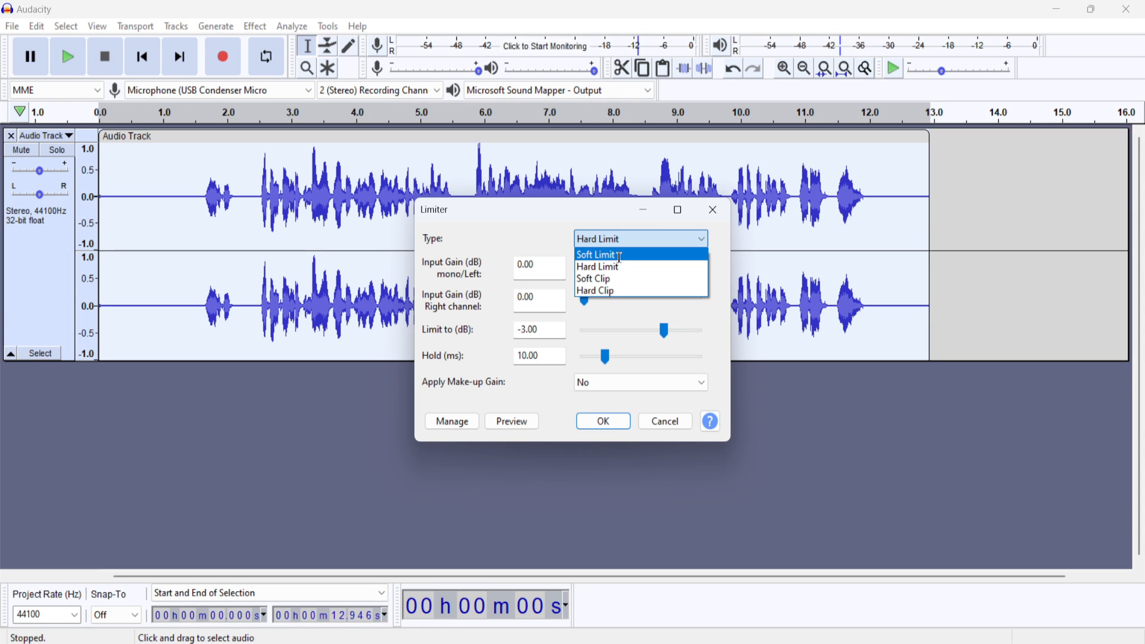
left_click(620, 267)
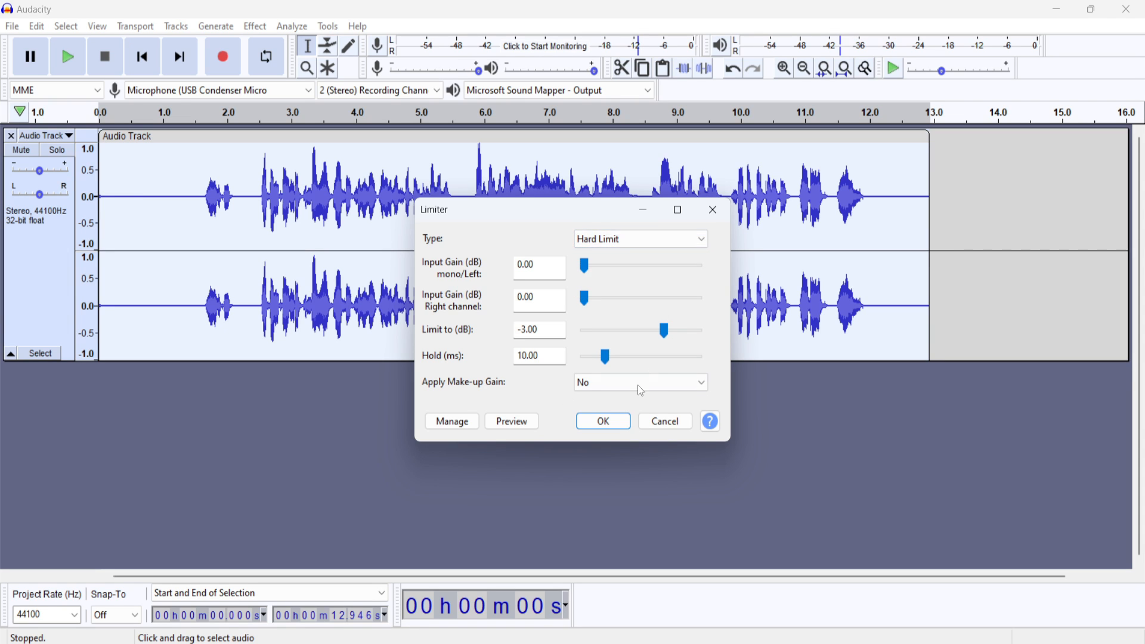
left_click(607, 422)
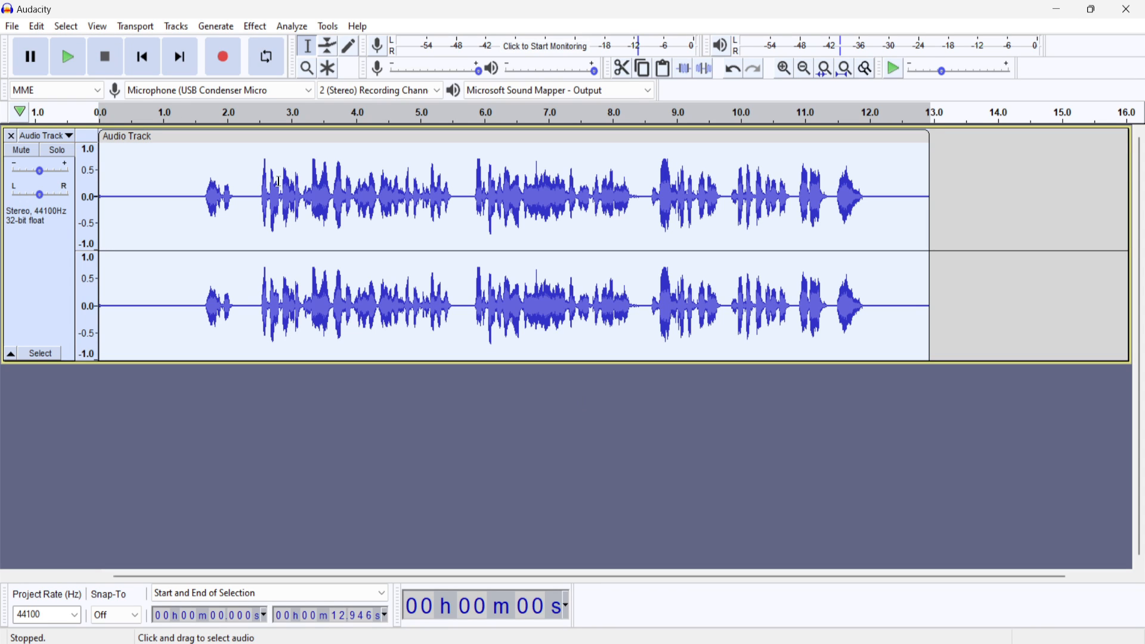
Play back the processed track from about 0.4 s to listen to the result.
left_click(126, 193)
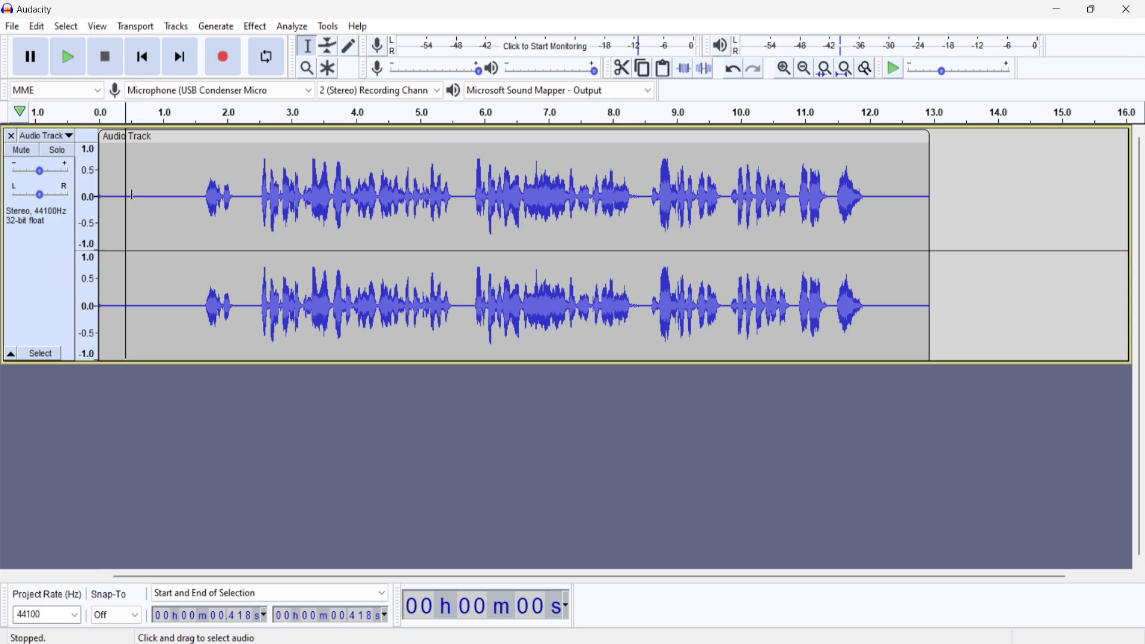
key("space")
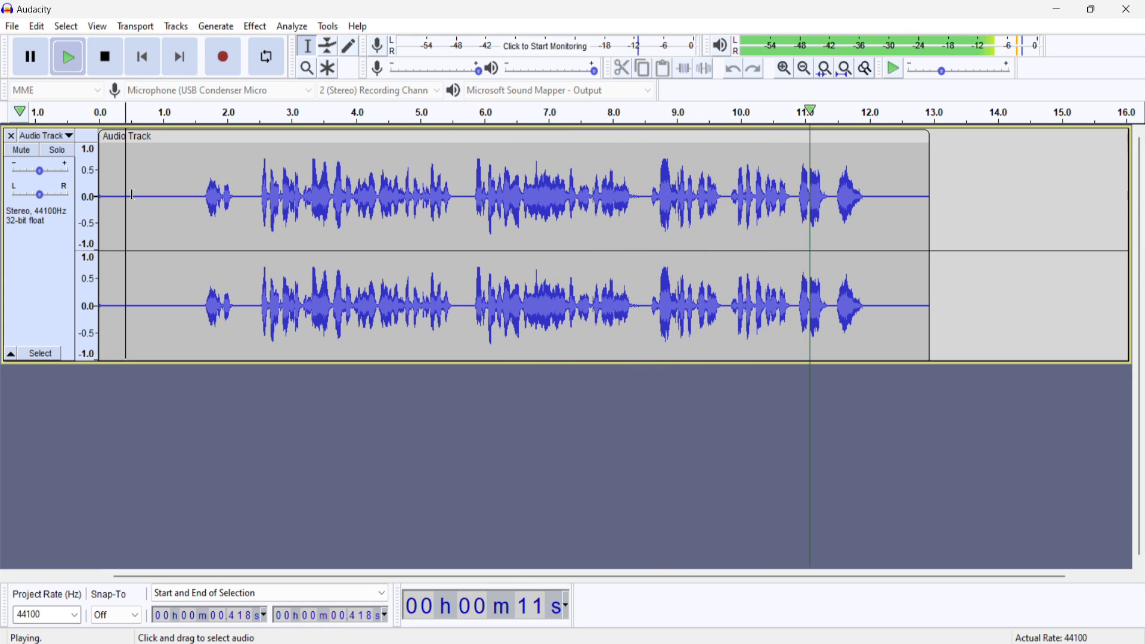
key("space")
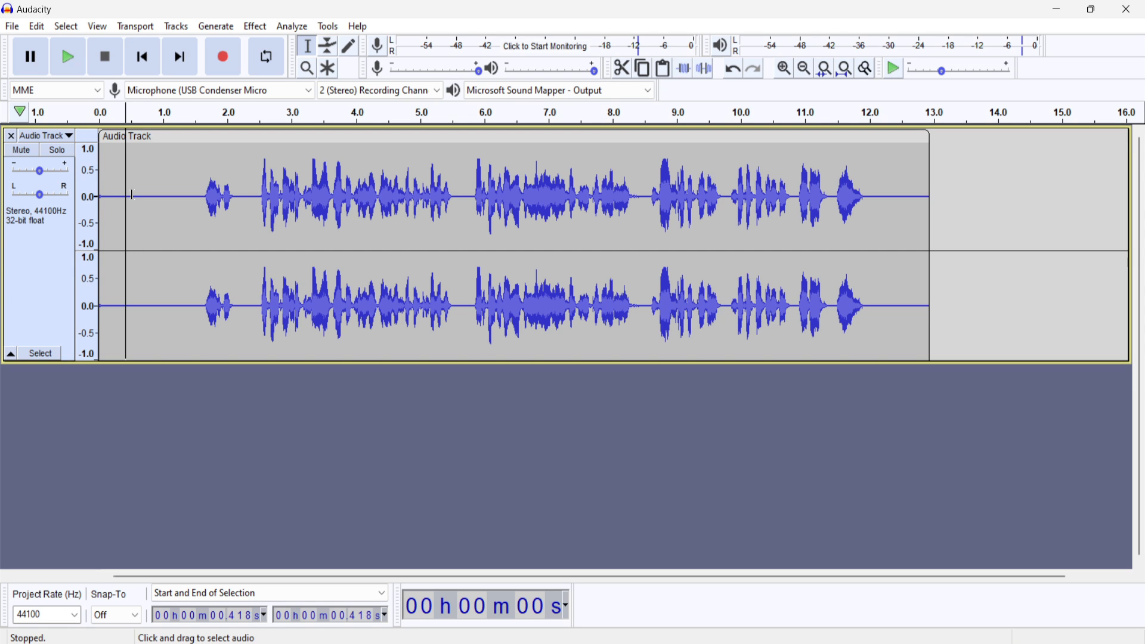
Start recording a new stereo voice clip from the USB condenser microphone.
left_click(223, 58)
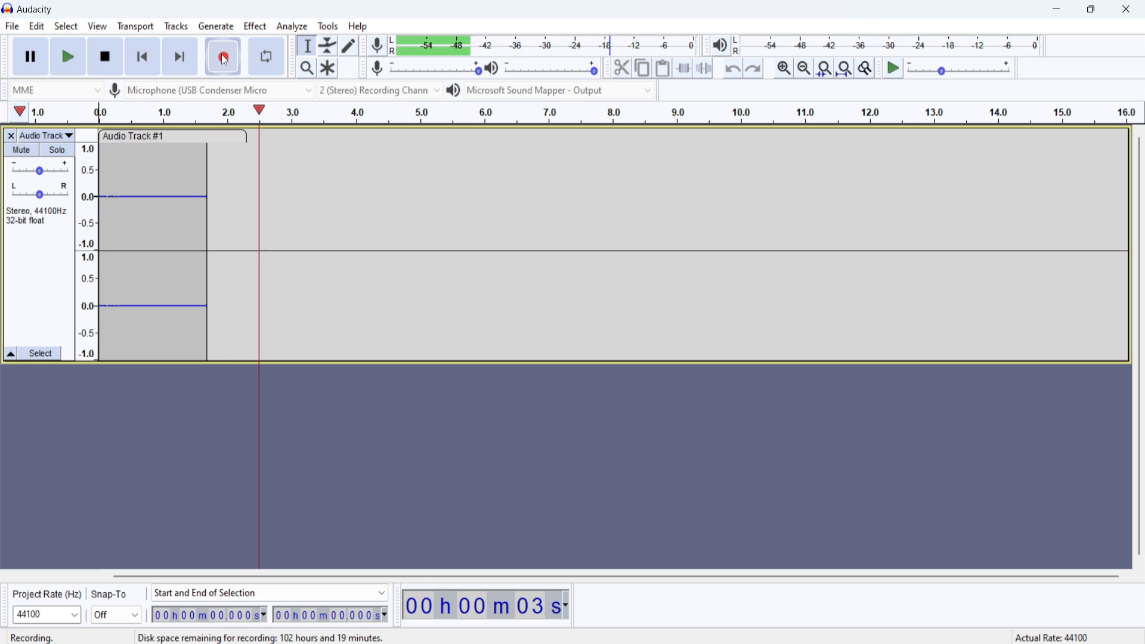